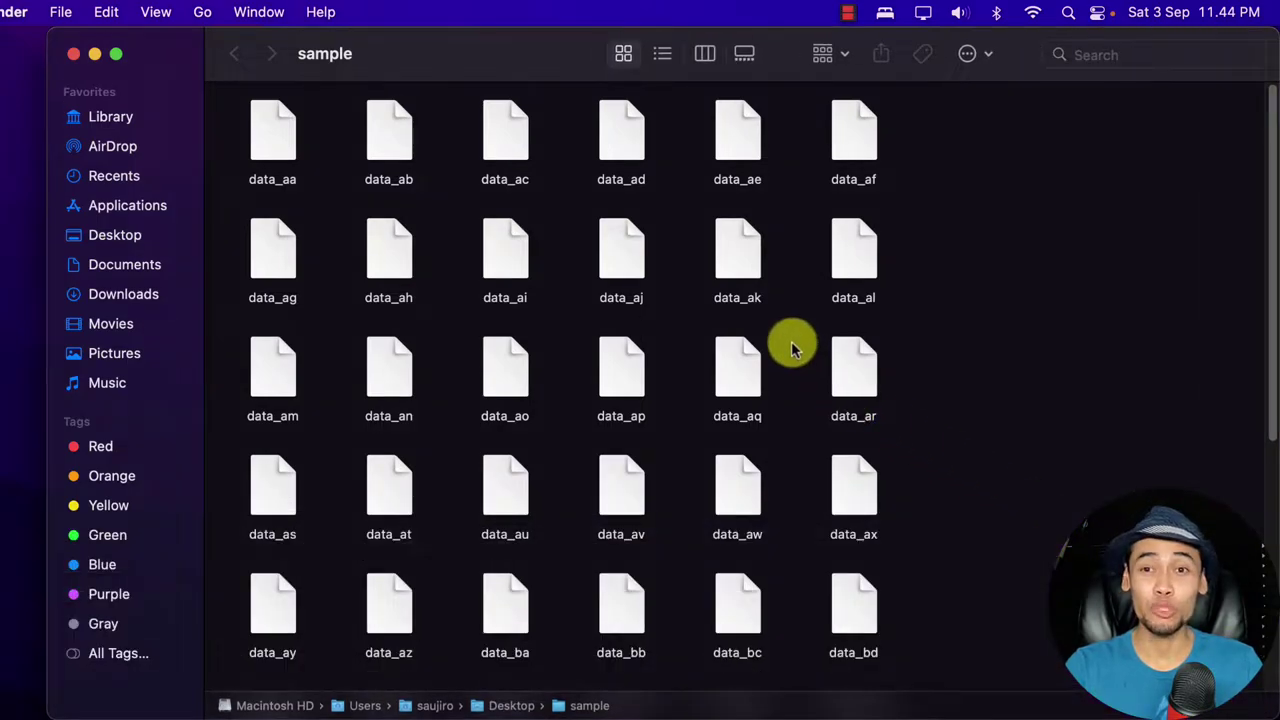
- Examine the files in the sample folder in column view and in icon view
drag(48, 40, 0, 40)
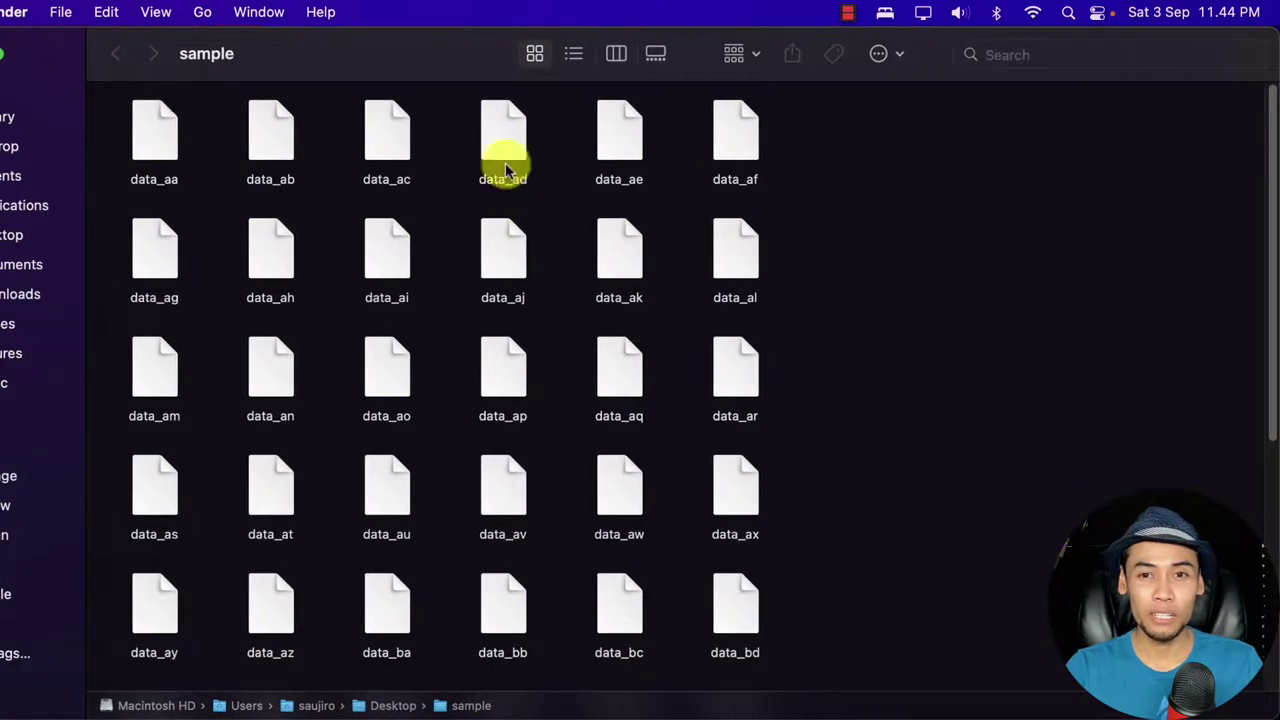
scroll(908, 257, down, 5)
right_click(845, 183)
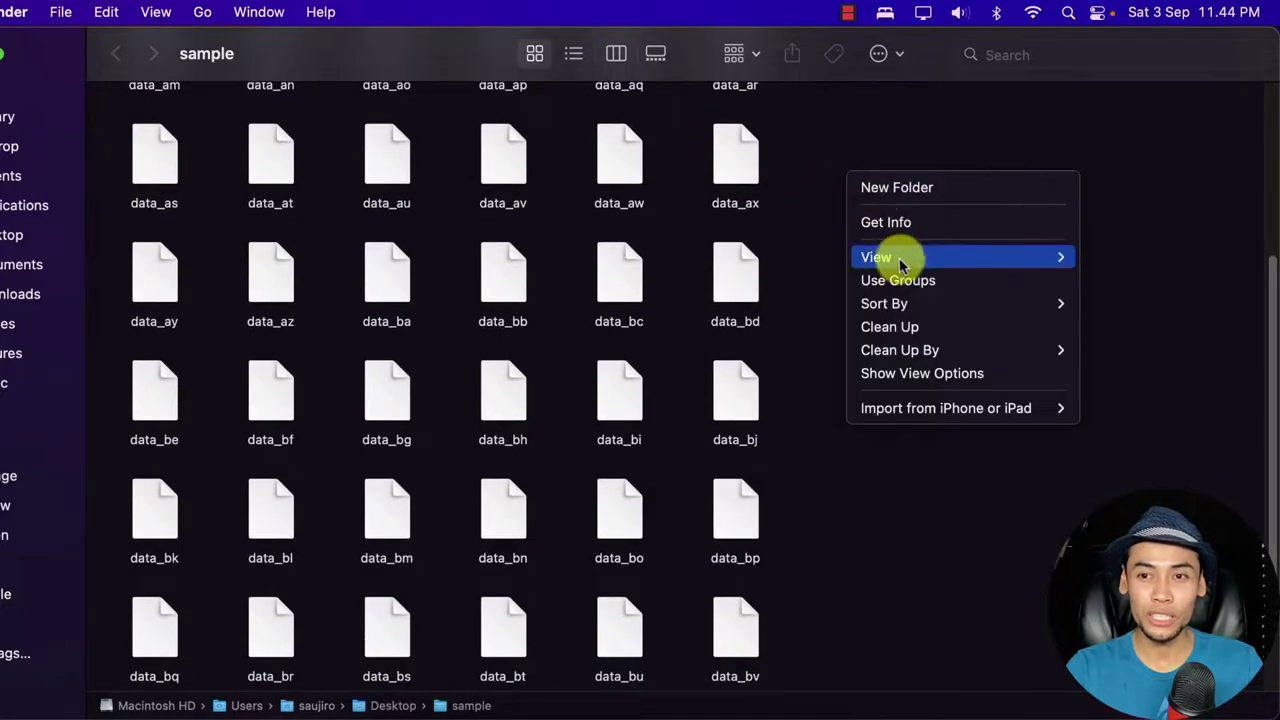
mouse_move(1029, 257)
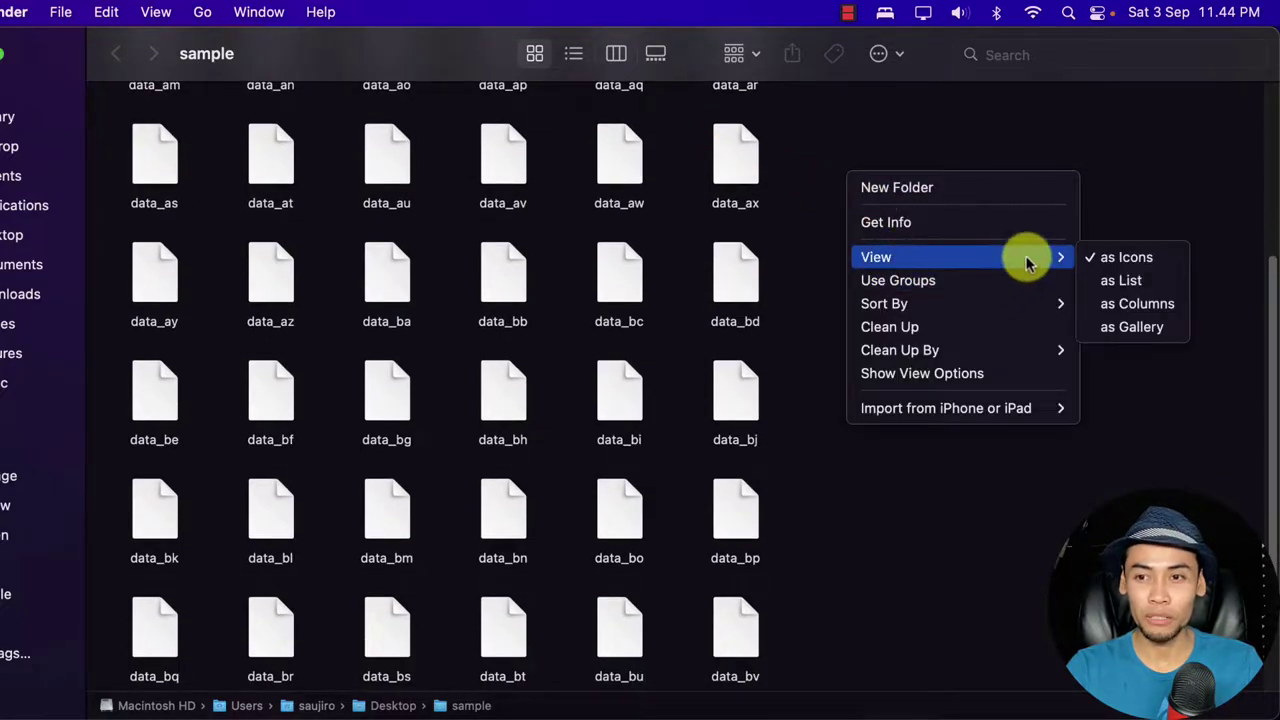
click(1129, 303)
scroll(496, 202, down, 5)
scroll(496, 202, up, 5)
click(535, 53)
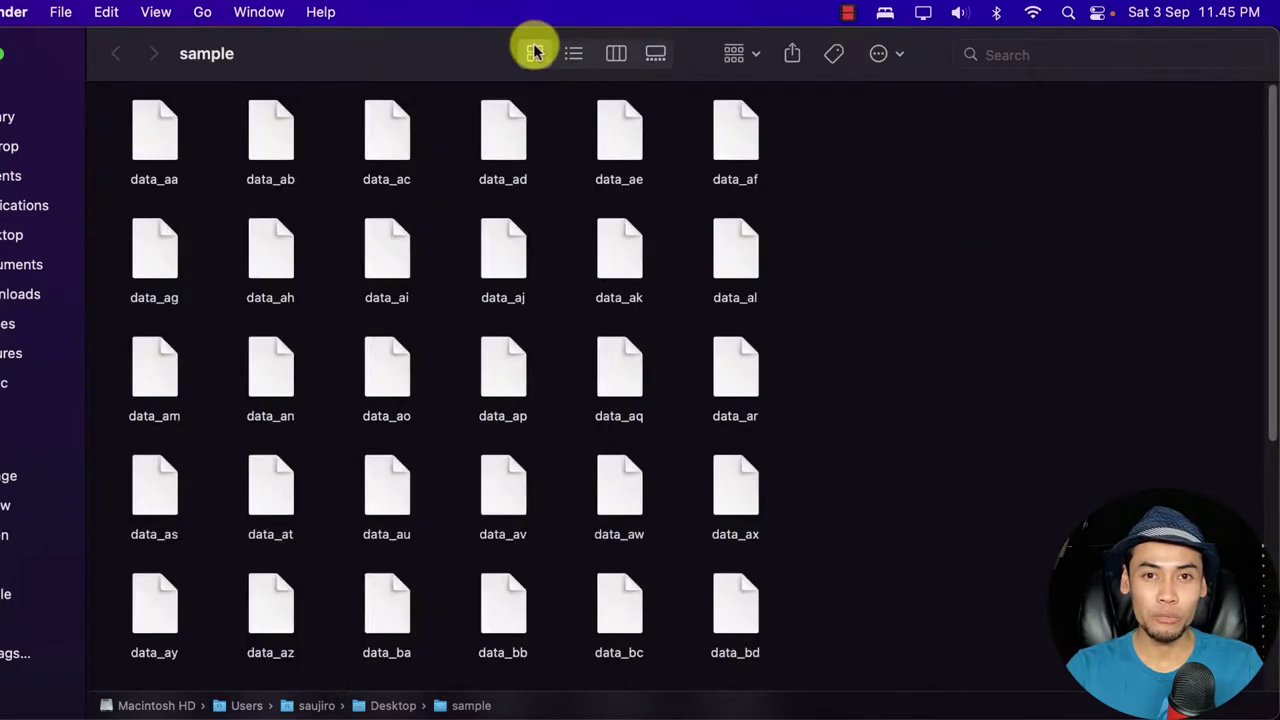
scroll(650, 222, down, 5)
drag(996, 572, 329, 123)
click(890, 293)
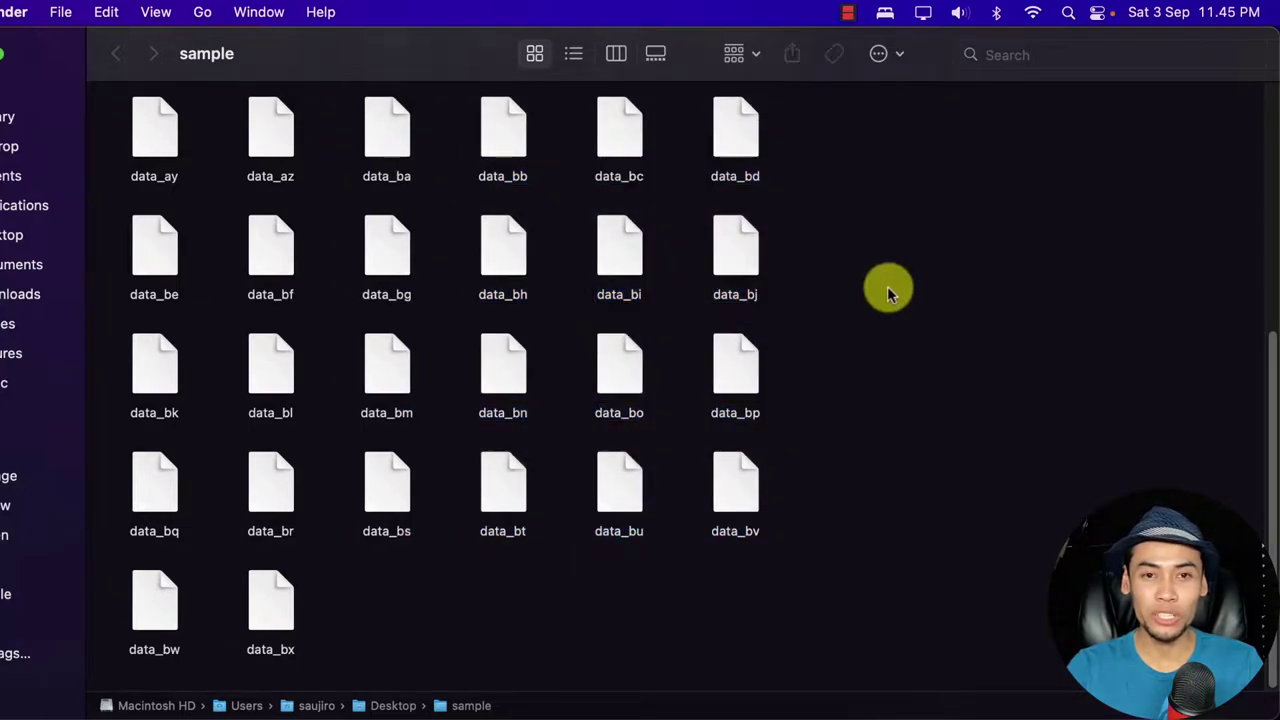
scroll(887, 290, up, 5)
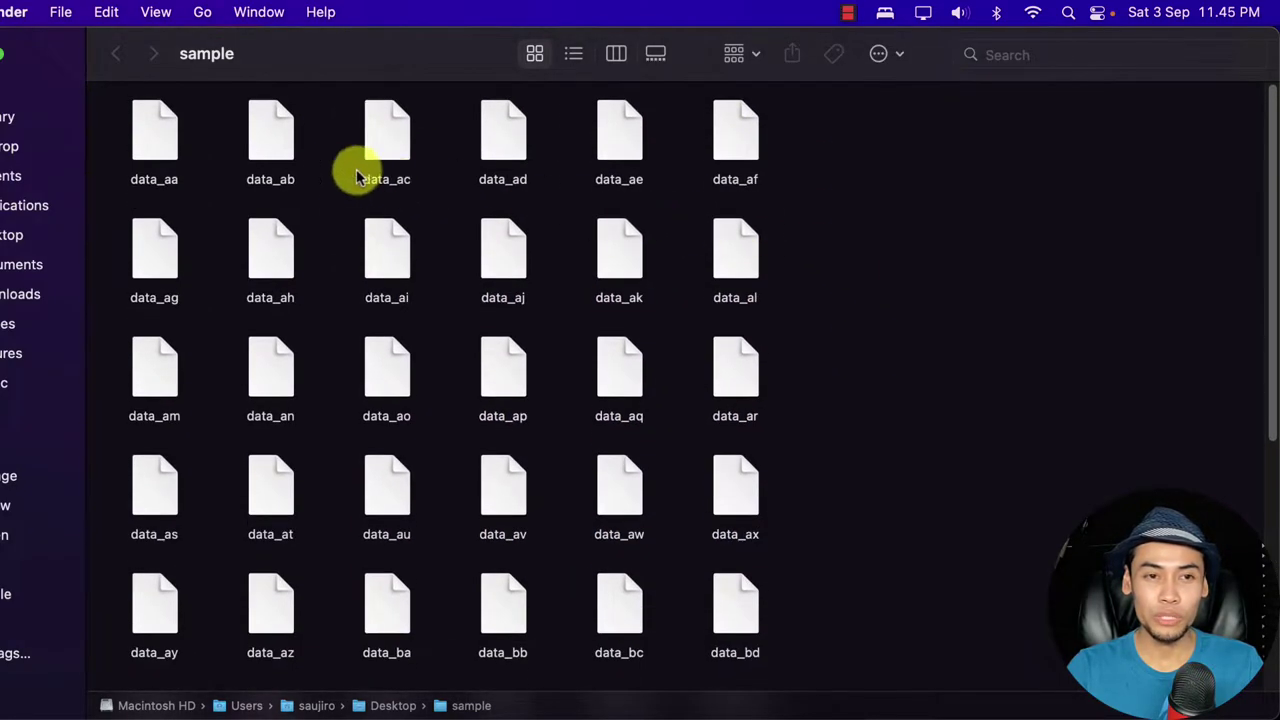
right_click(157, 129)
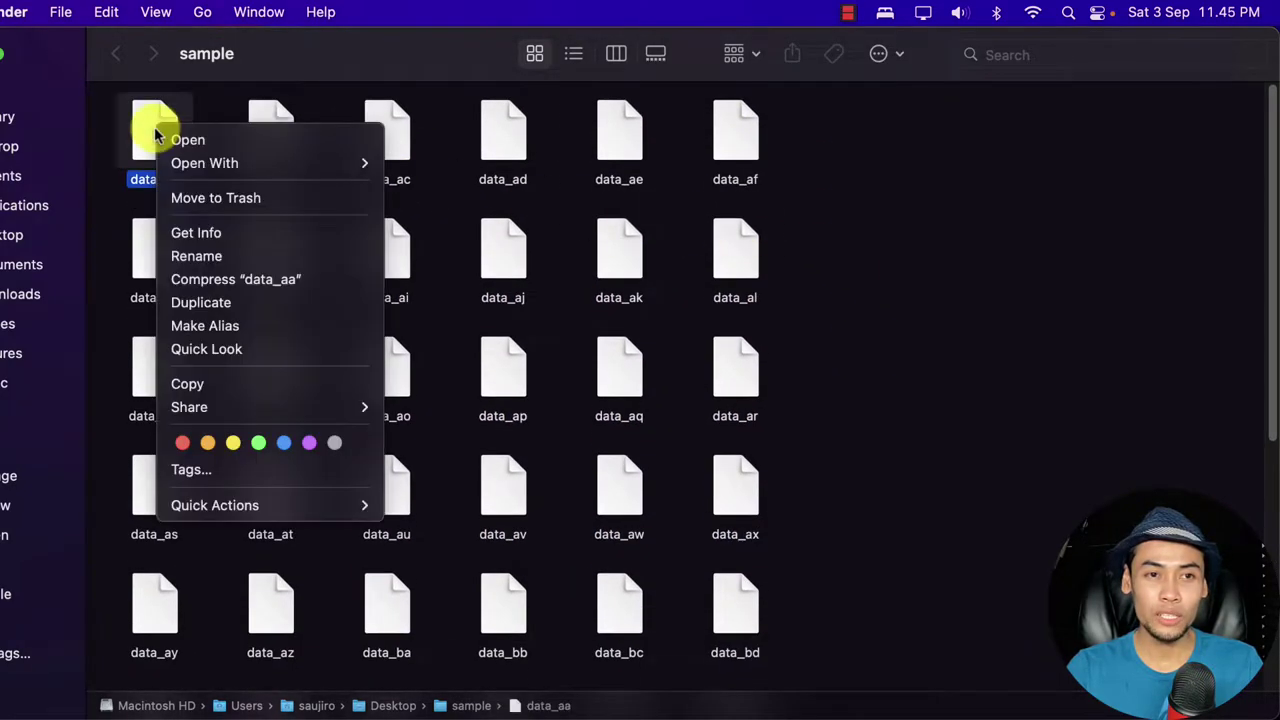
click(226, 256)
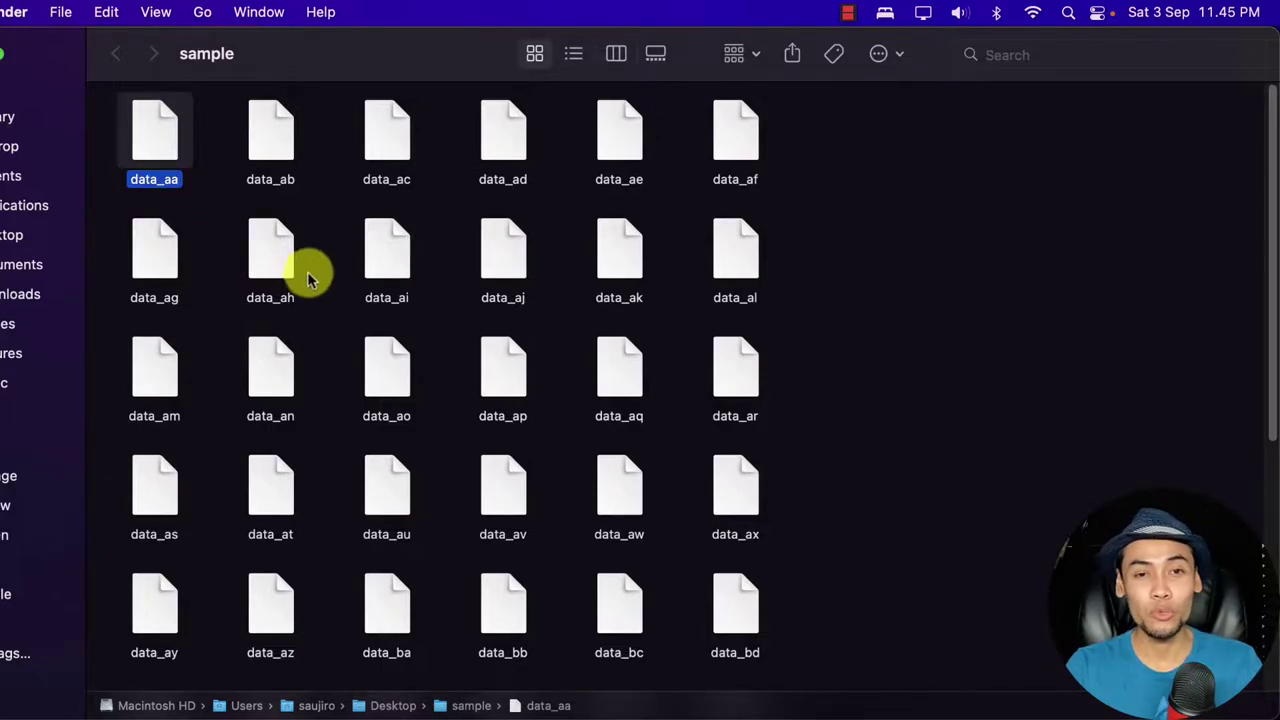
click(877, 345)
scroll(868, 345, down, 3)
scroll(850, 343, down, 5)
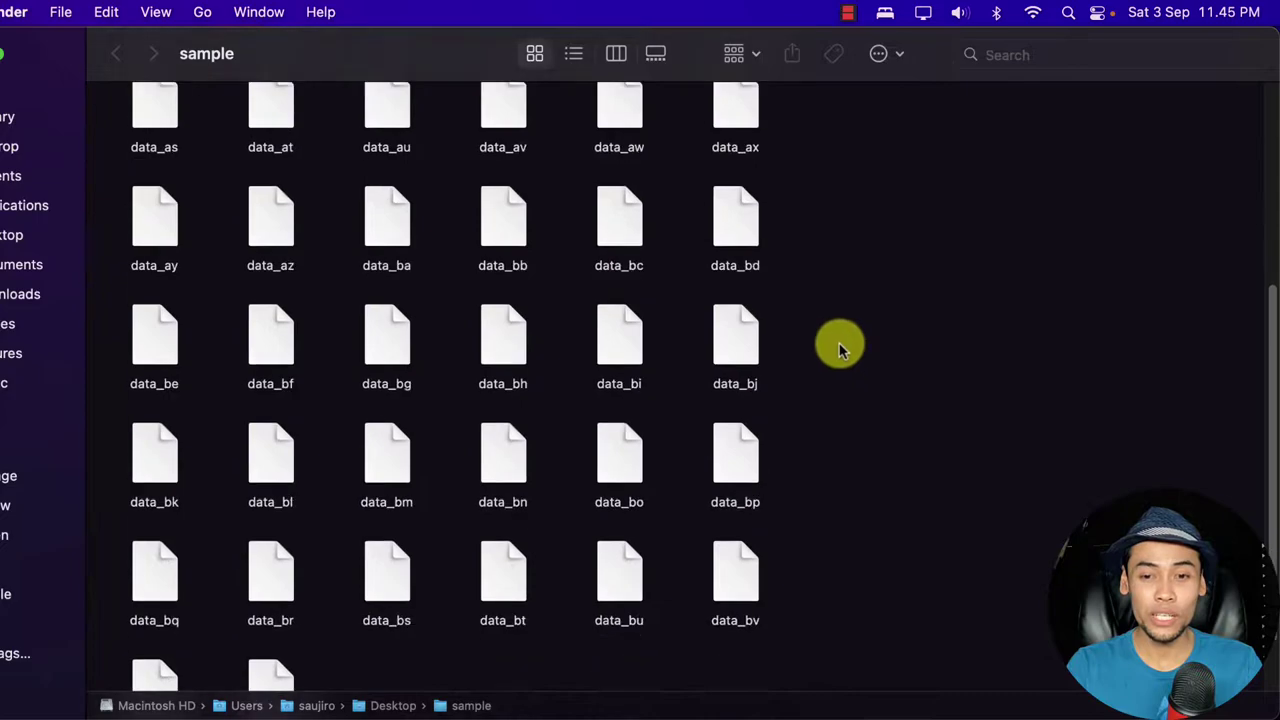
drag(914, 595, 137, 103)
click(1086, 337)
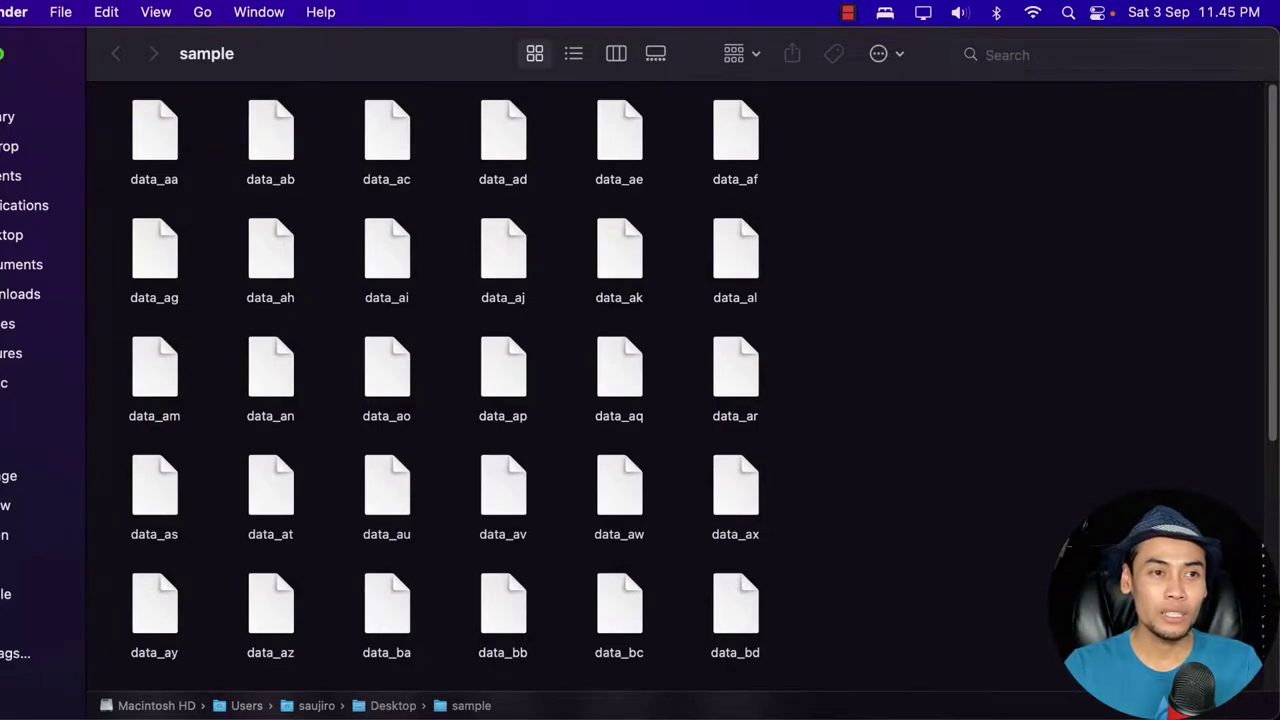
- Close the sample folder window and launch Automator
key(super+w)
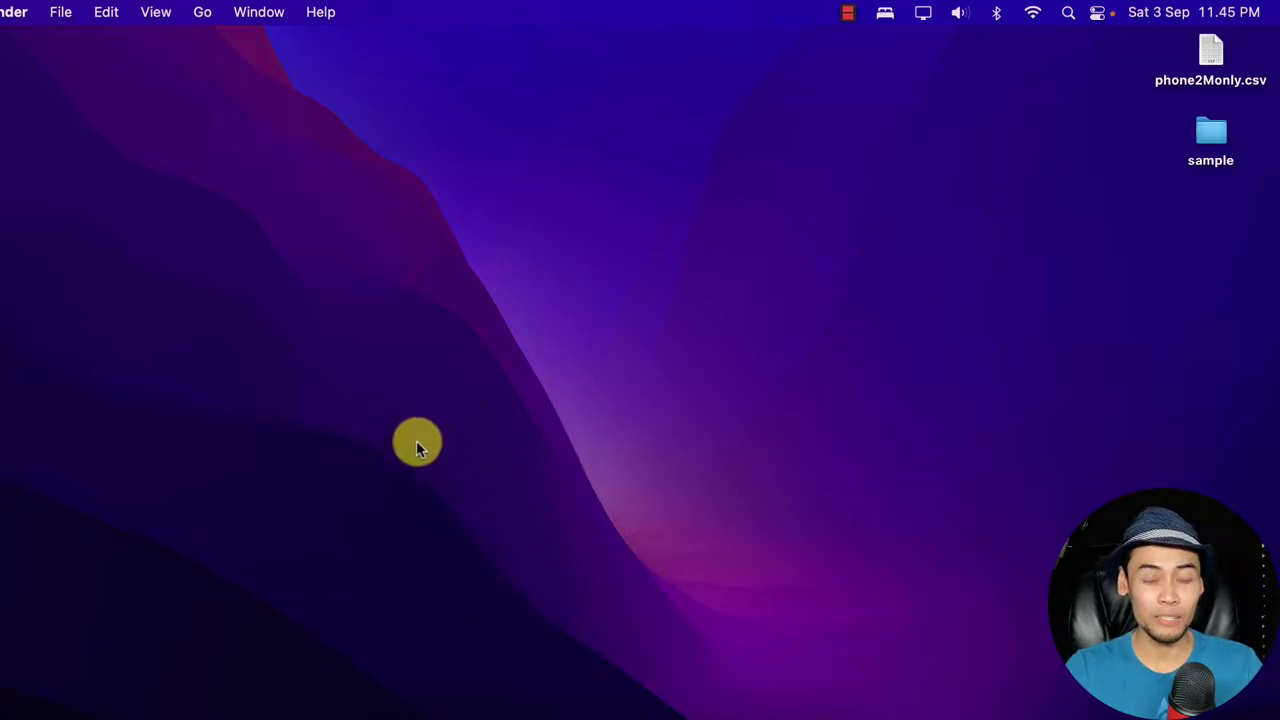
click(383, 705)
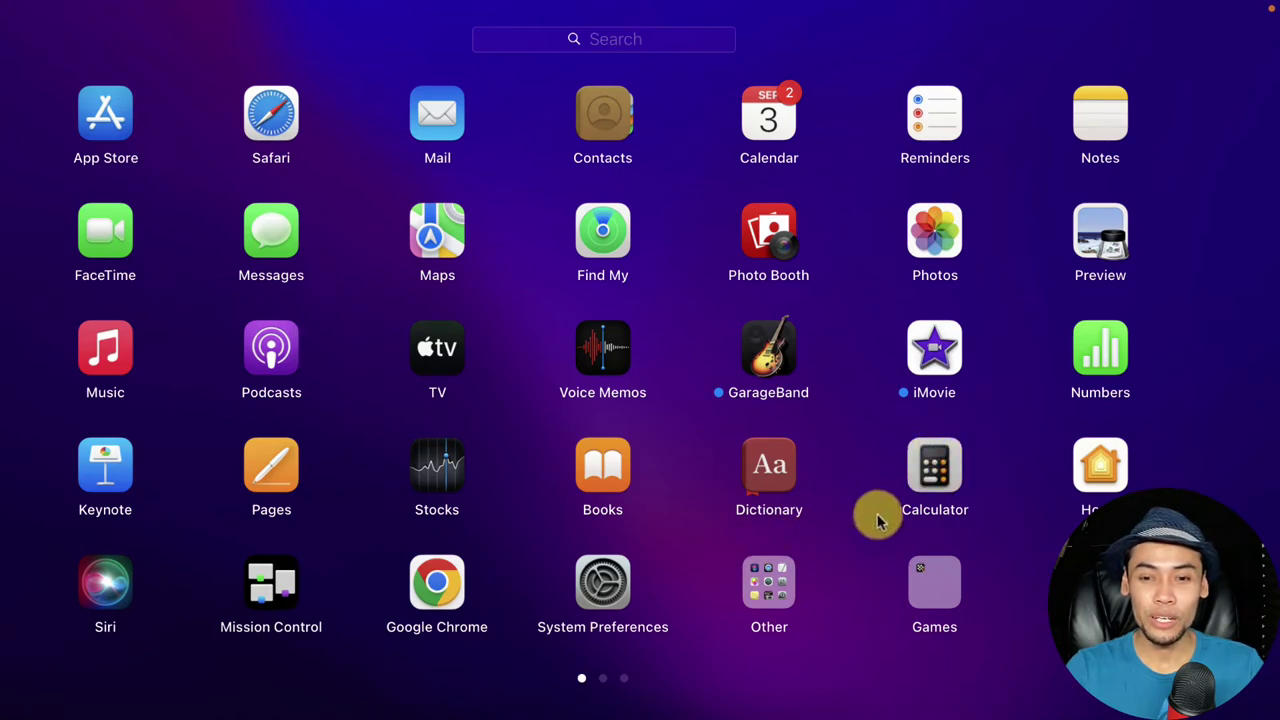
click(777, 592)
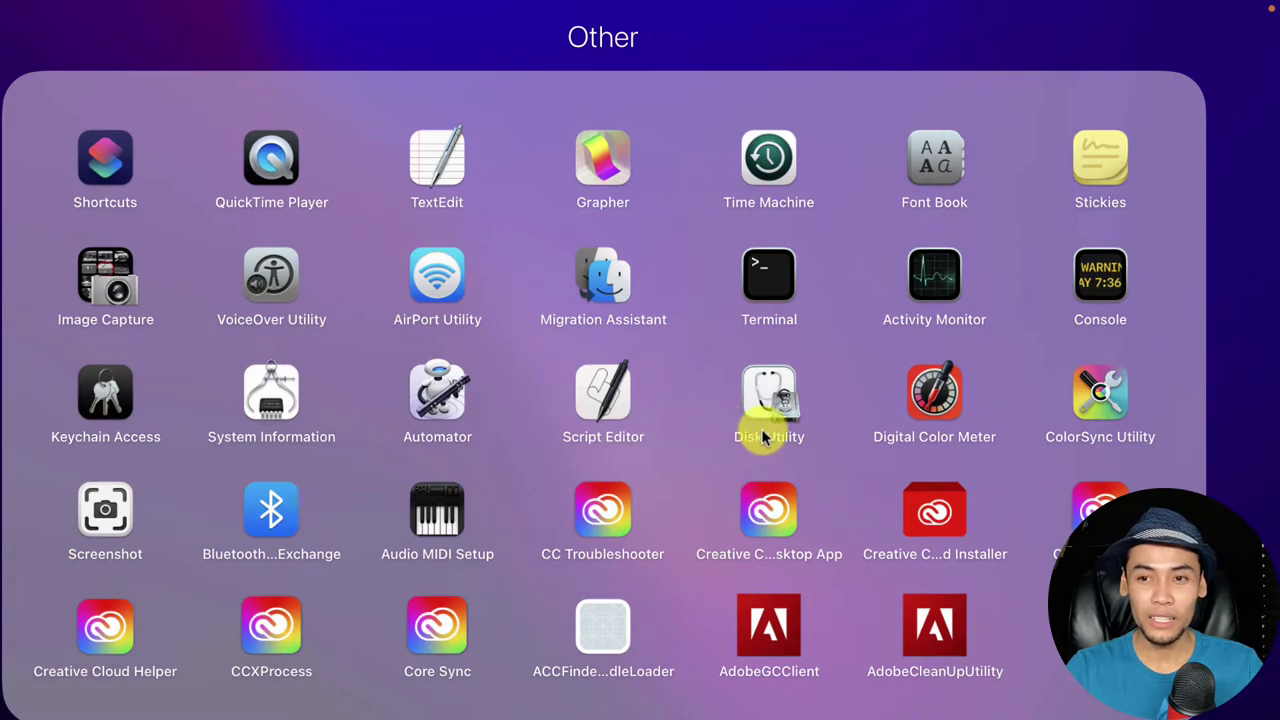
click(441, 403)
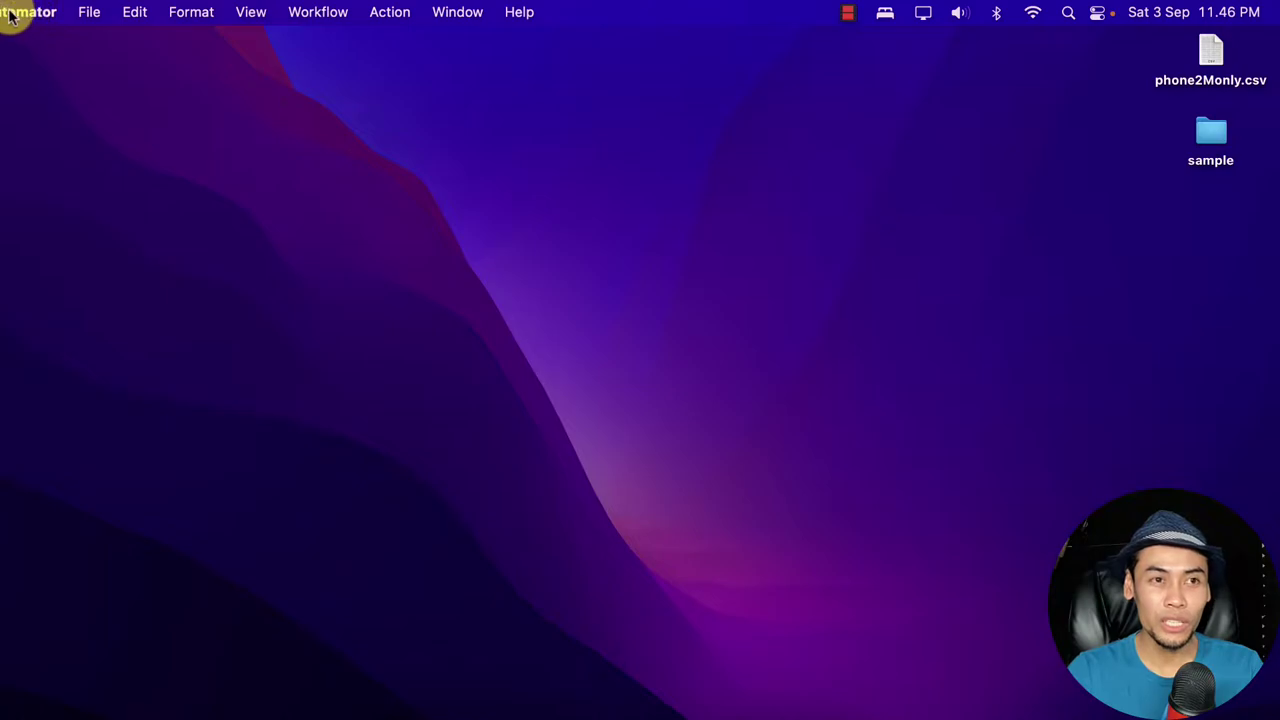
- Create a new Automator document of the Application type
click(88, 12)
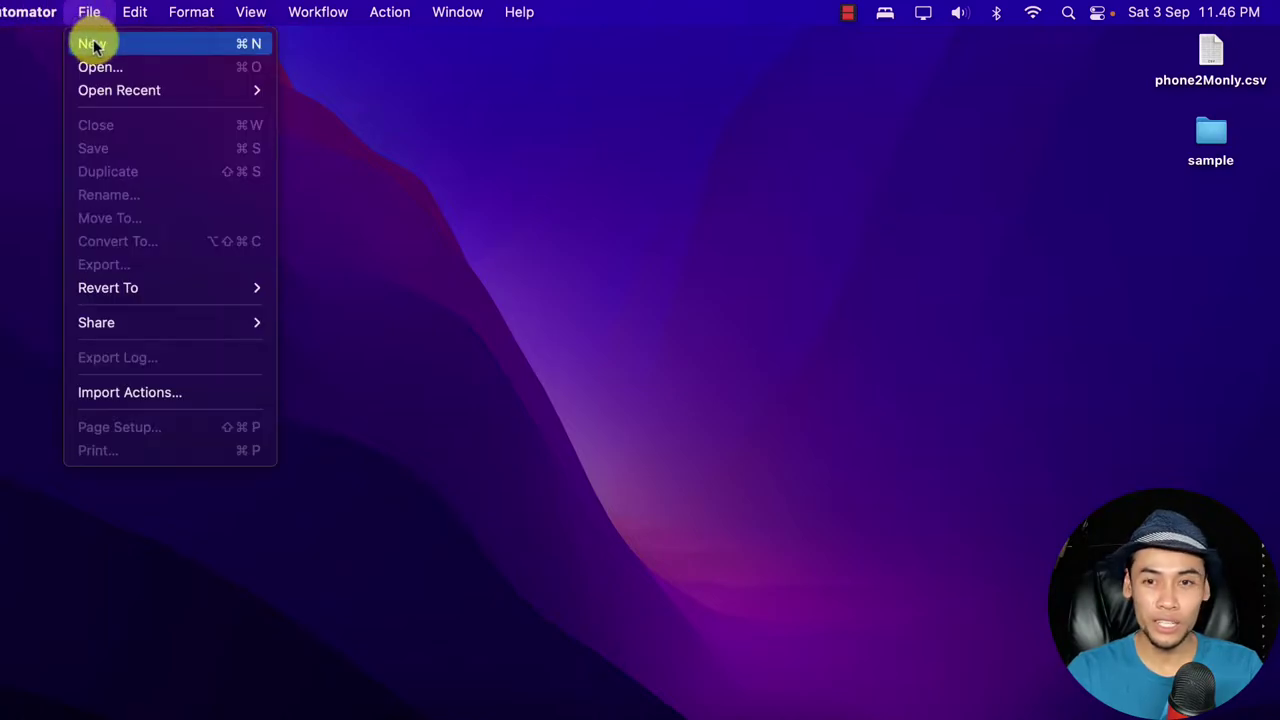
click(92, 45)
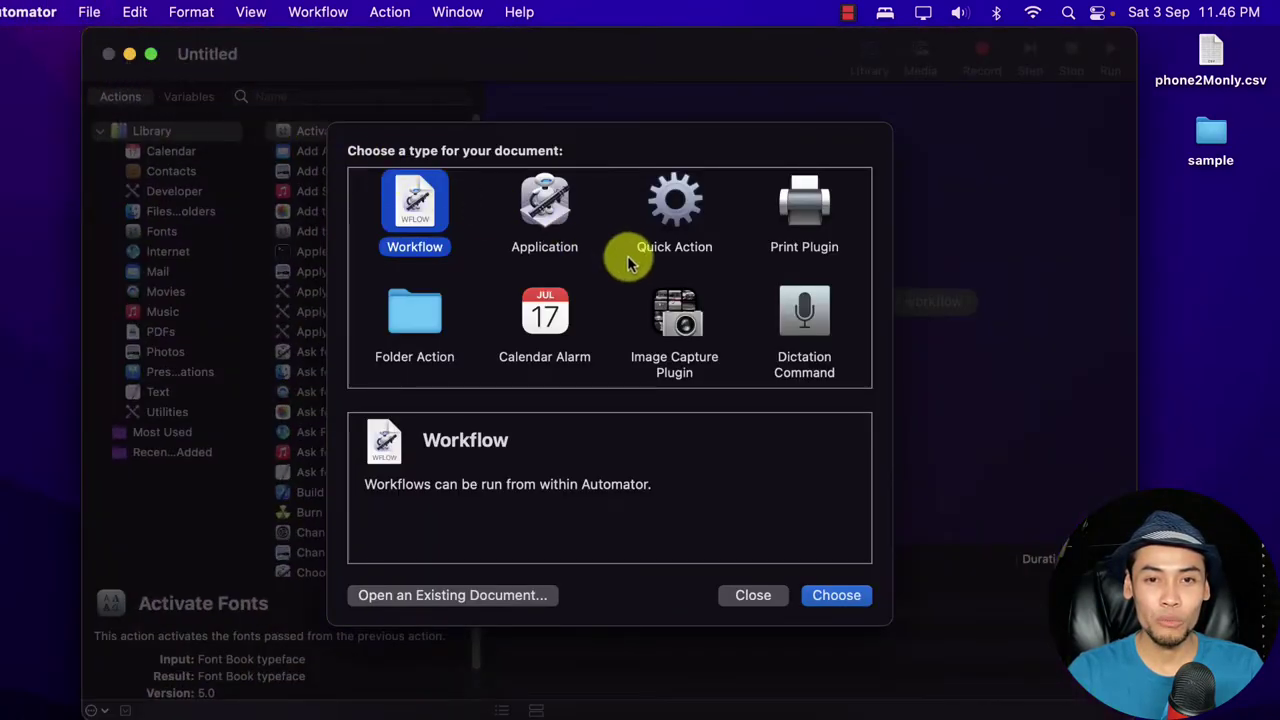
click(545, 203)
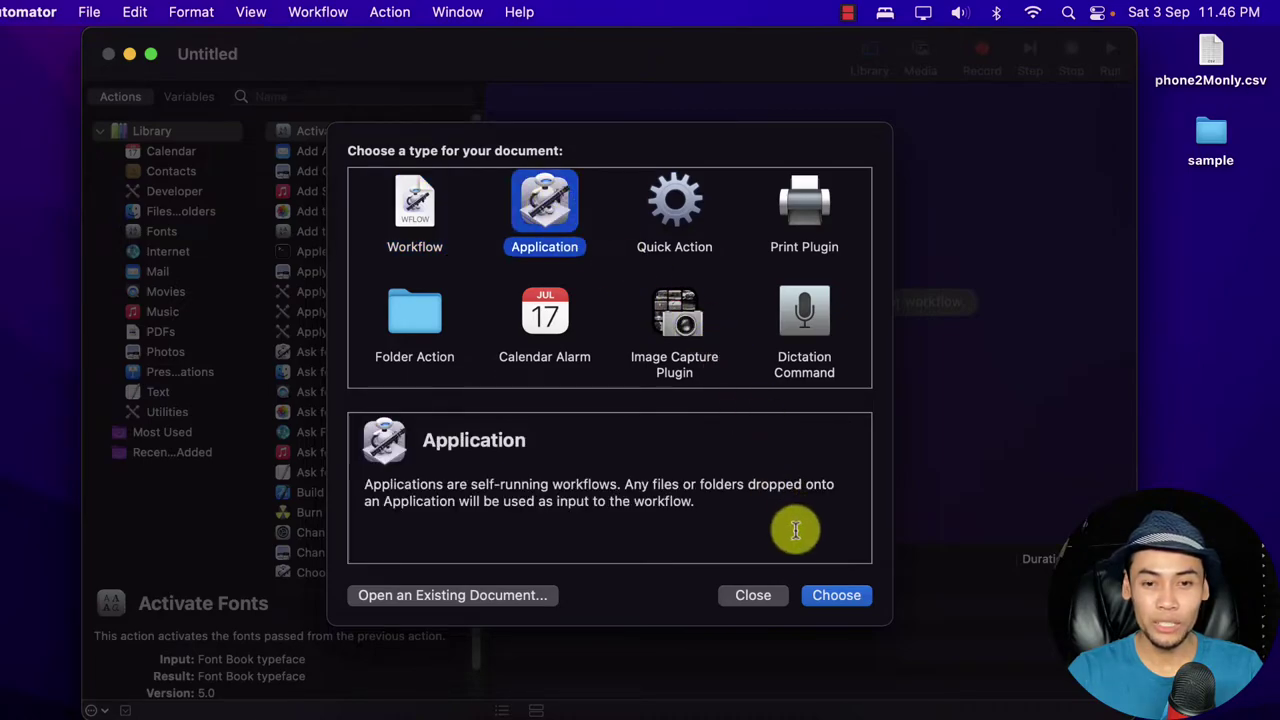
click(842, 594)
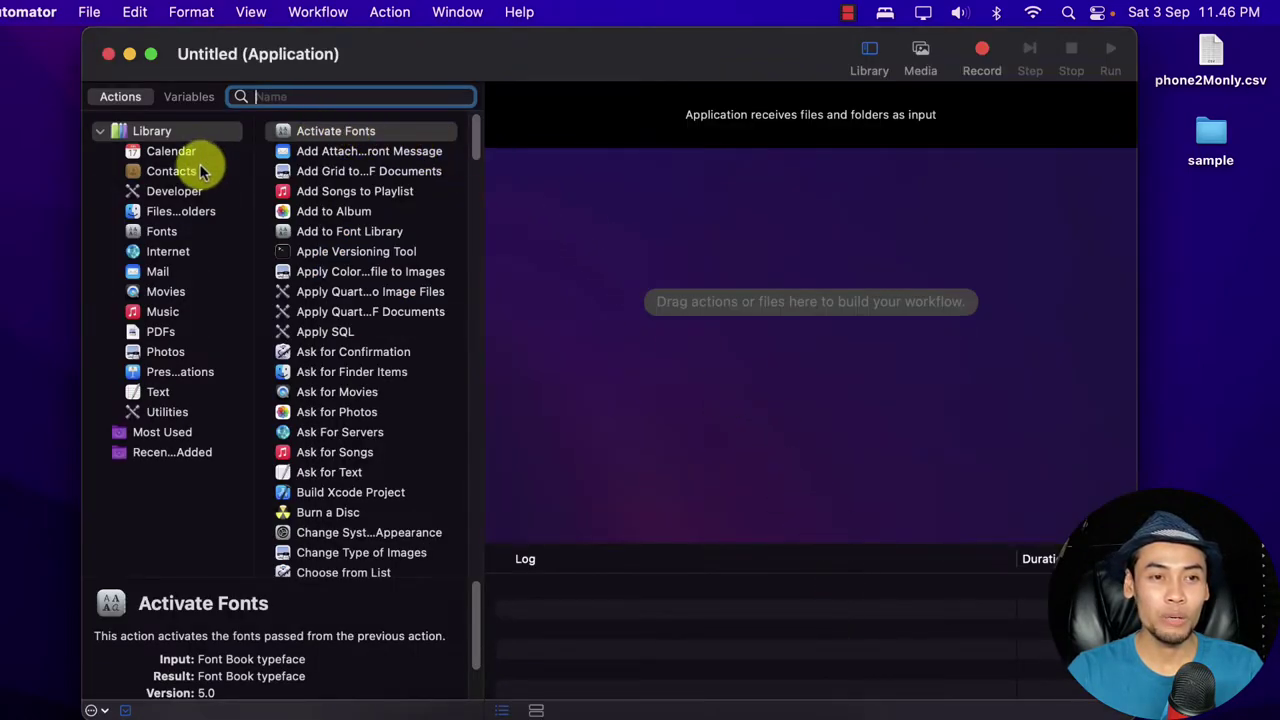
- Add the Files & Folders action Ask for Finder Items to the workflow and allow multiple selection in it
click(176, 211)
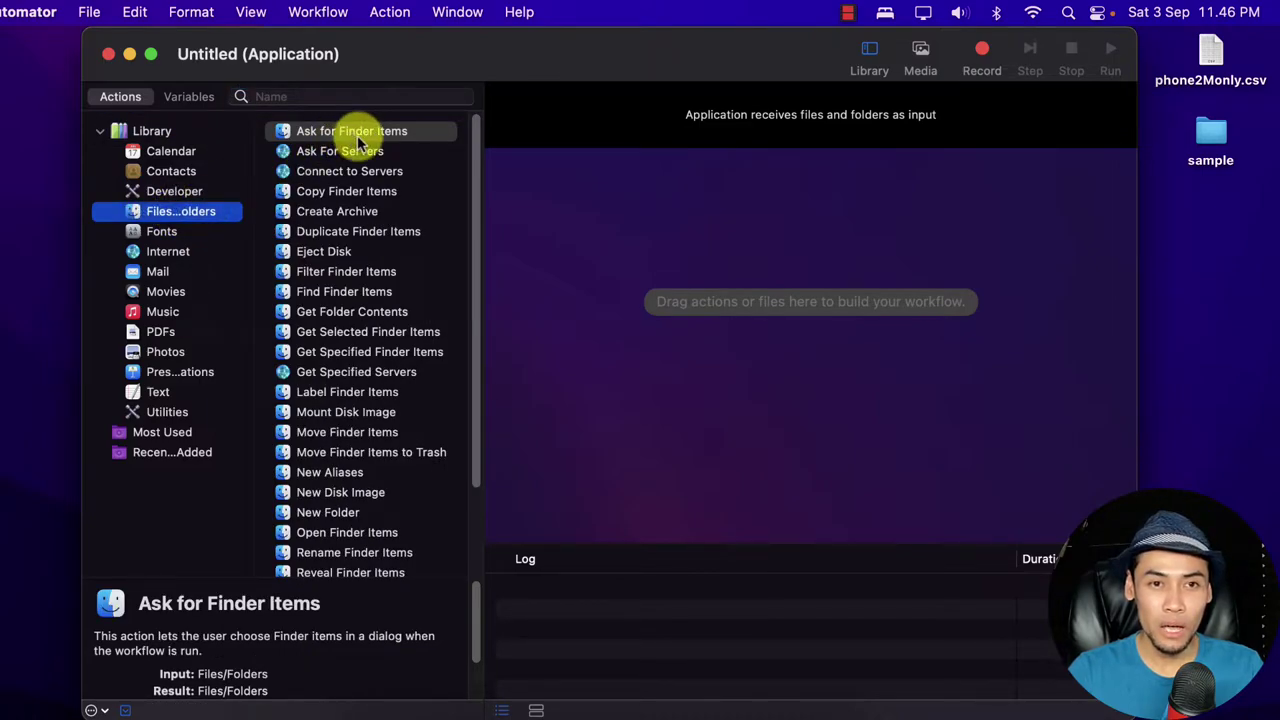
drag(338, 129, 666, 178)
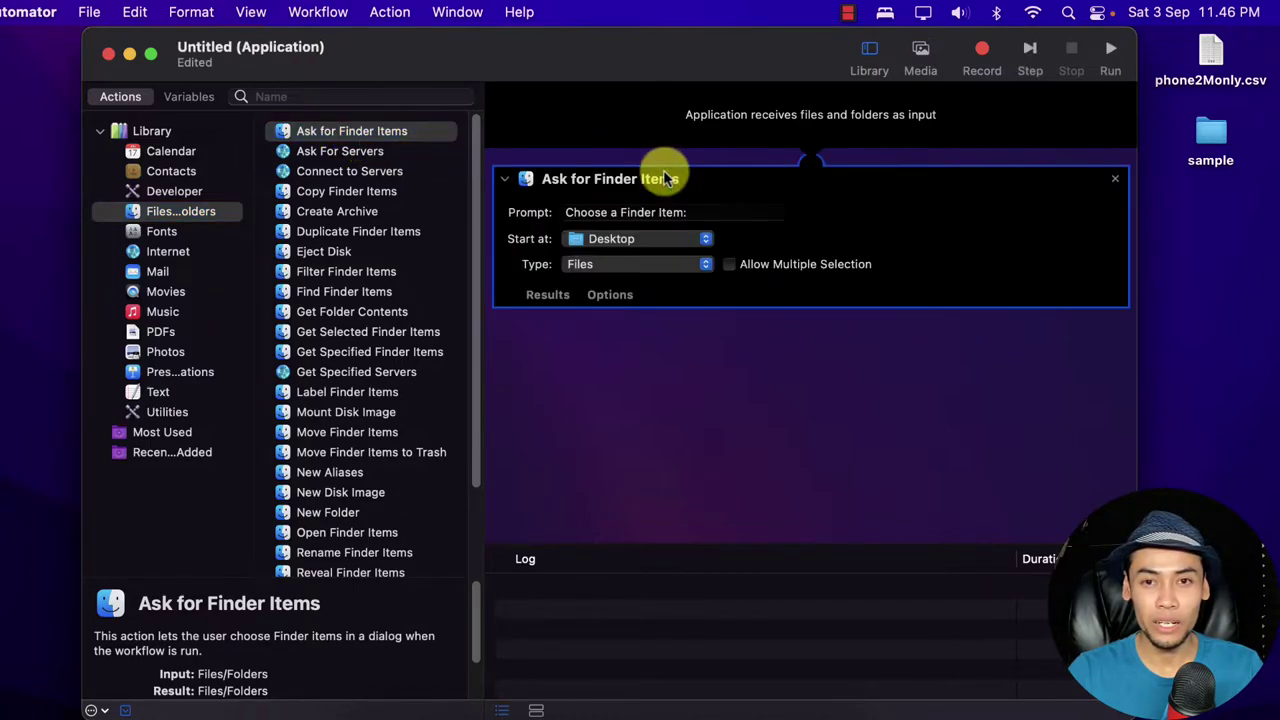
click(703, 243)
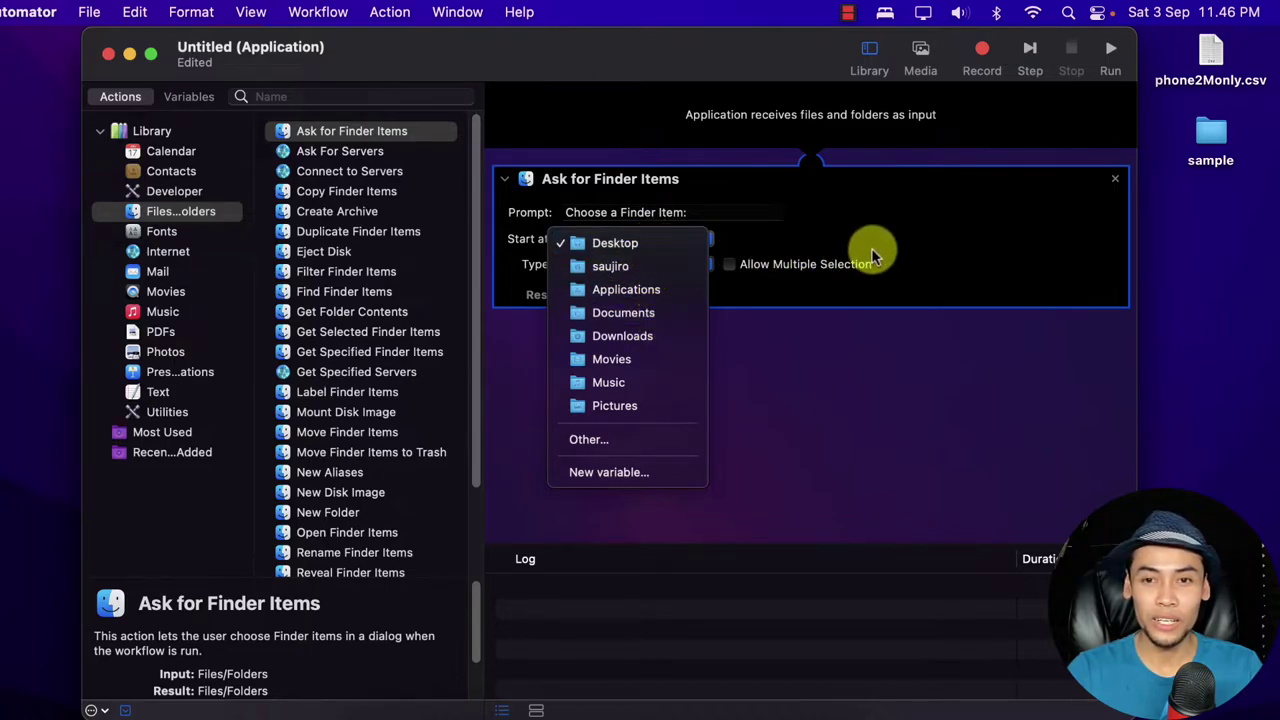
click(765, 266)
click(728, 265)
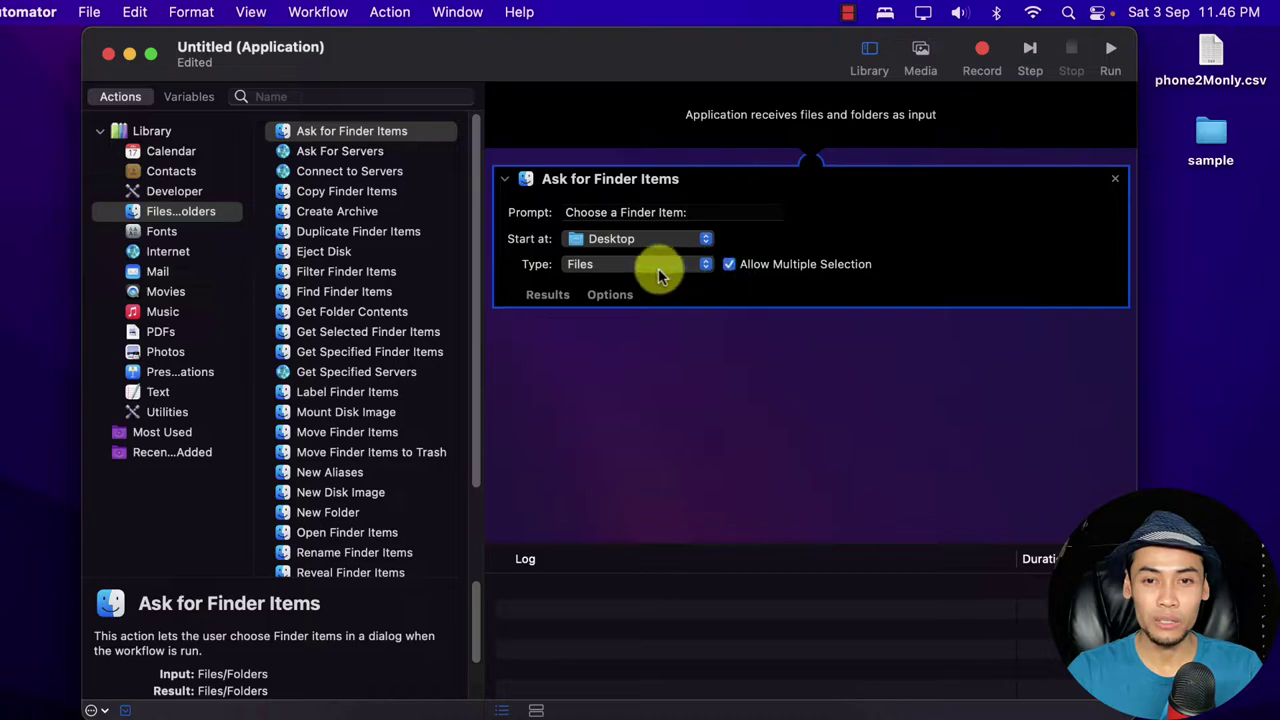
- Add the Rename Finder Items action below Ask for Finder Items, without adding a Copy Finder Items action
drag(477, 243, 486, 343)
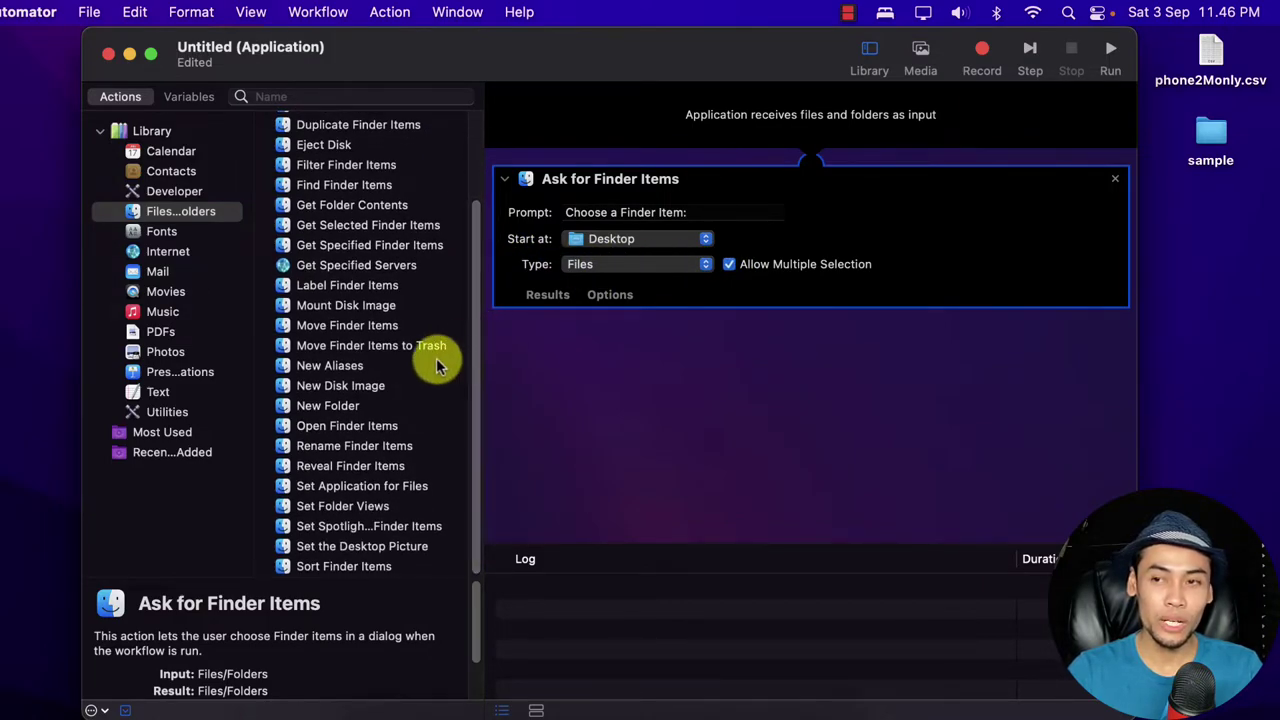
click(332, 450)
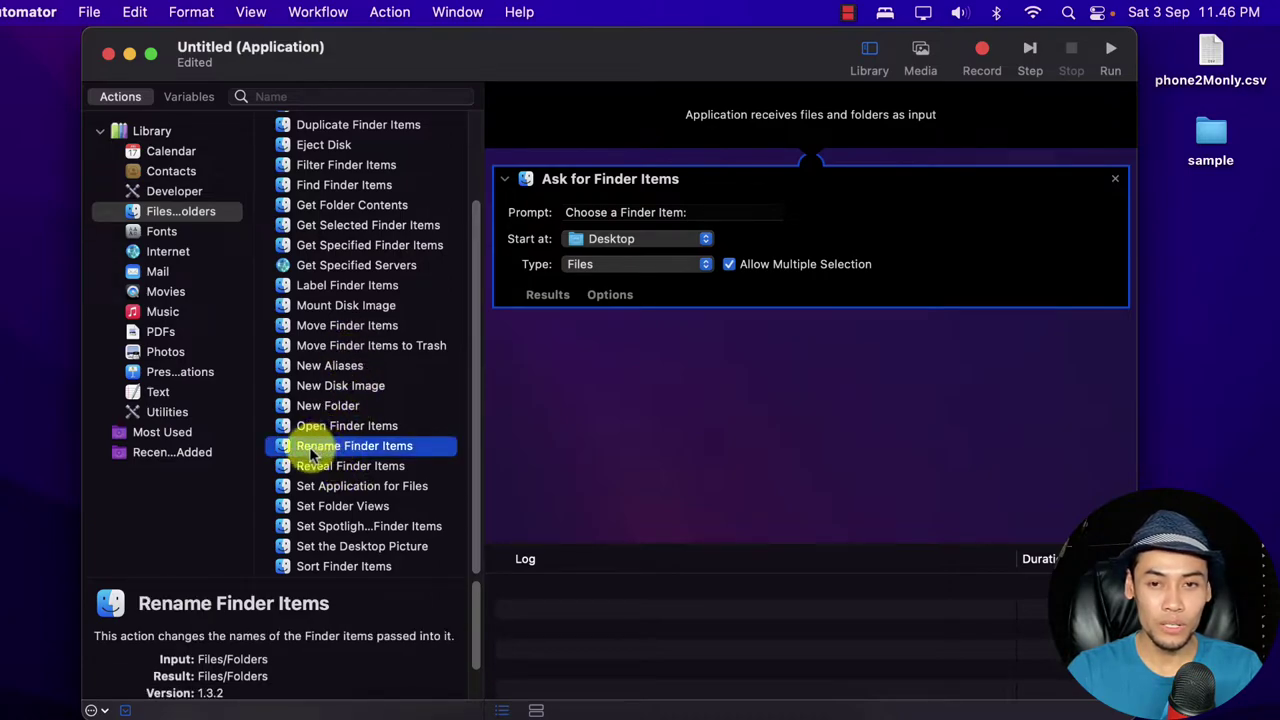
drag(309, 446, 638, 355)
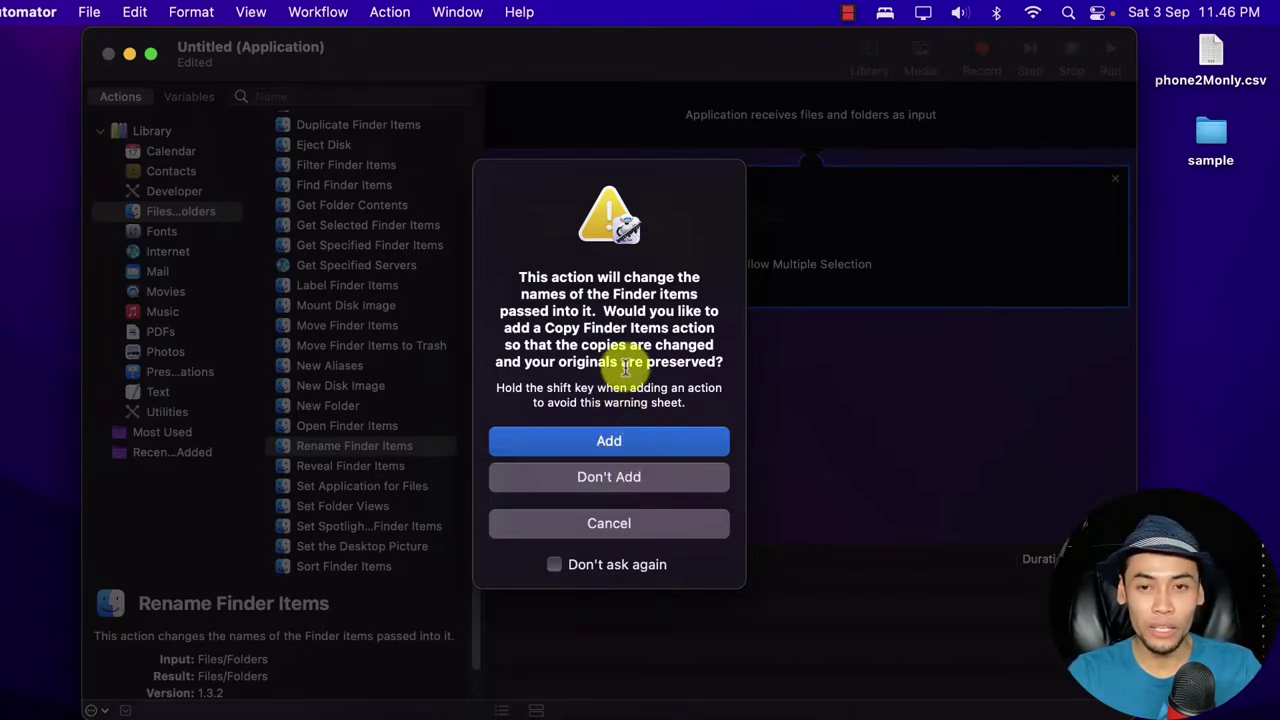
click(634, 479)
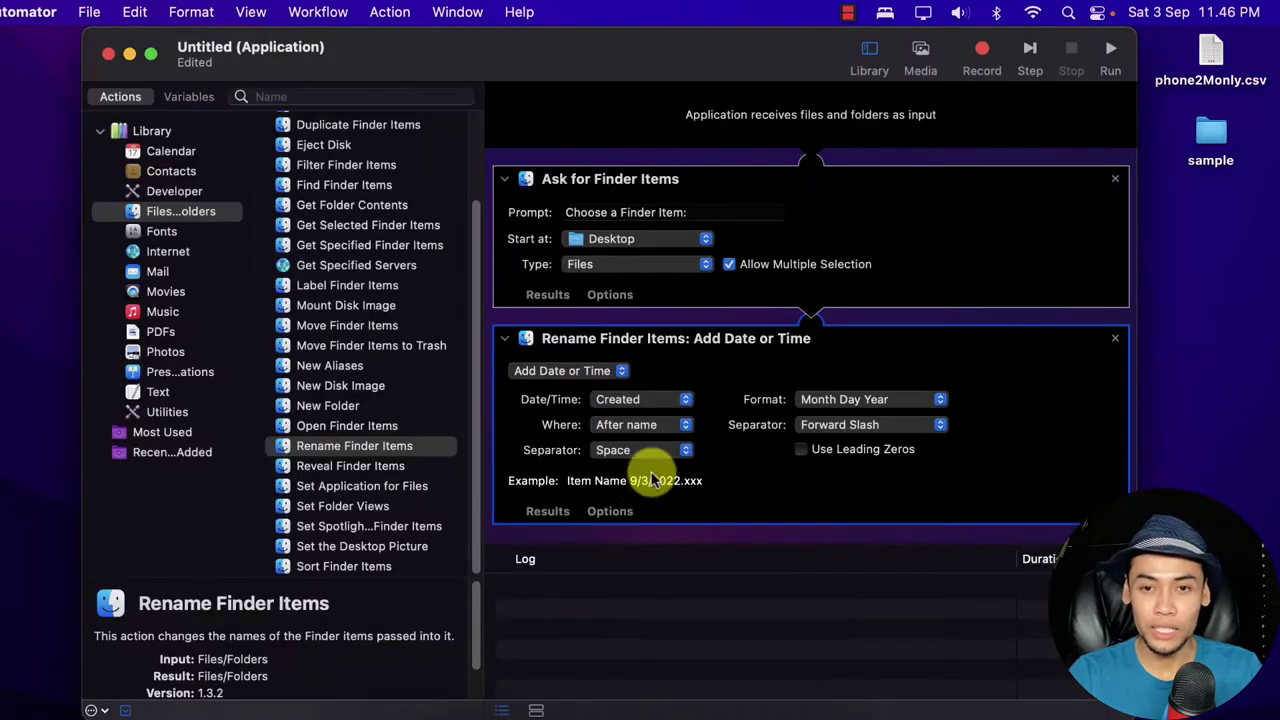
- Set the Rename Finder Items action to the Add Text mode
click(612, 376)
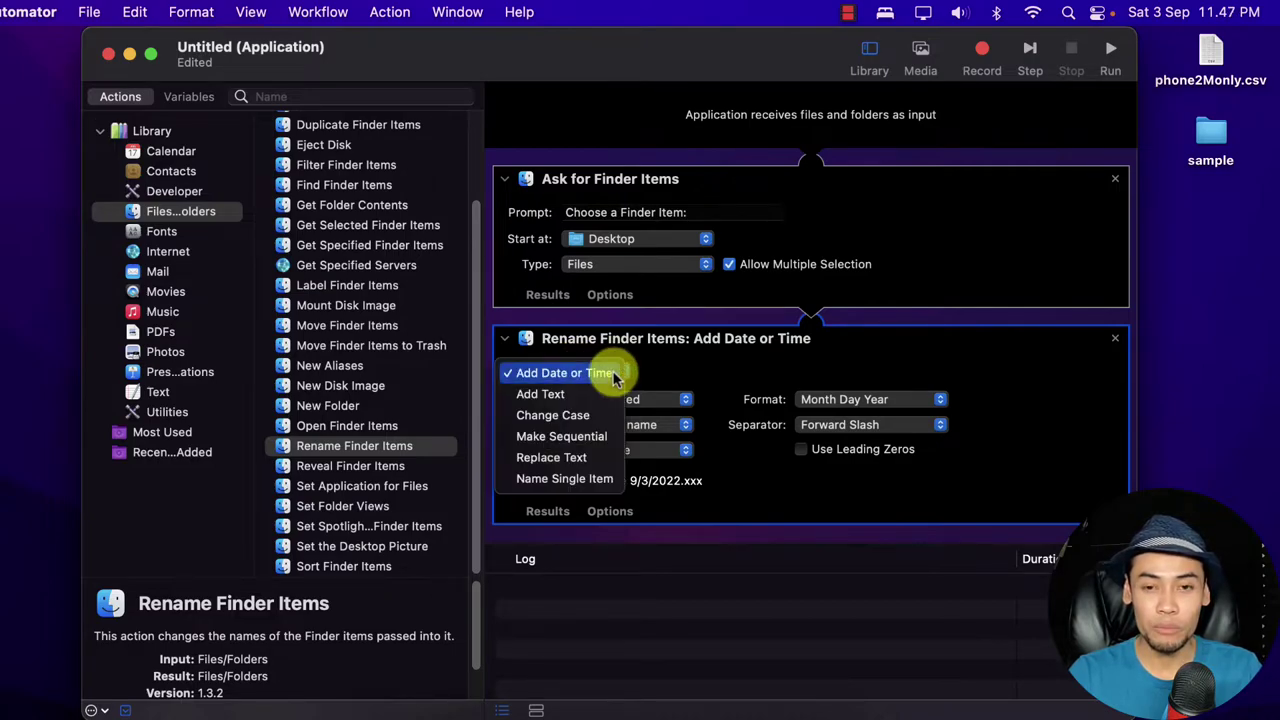
click(568, 394)
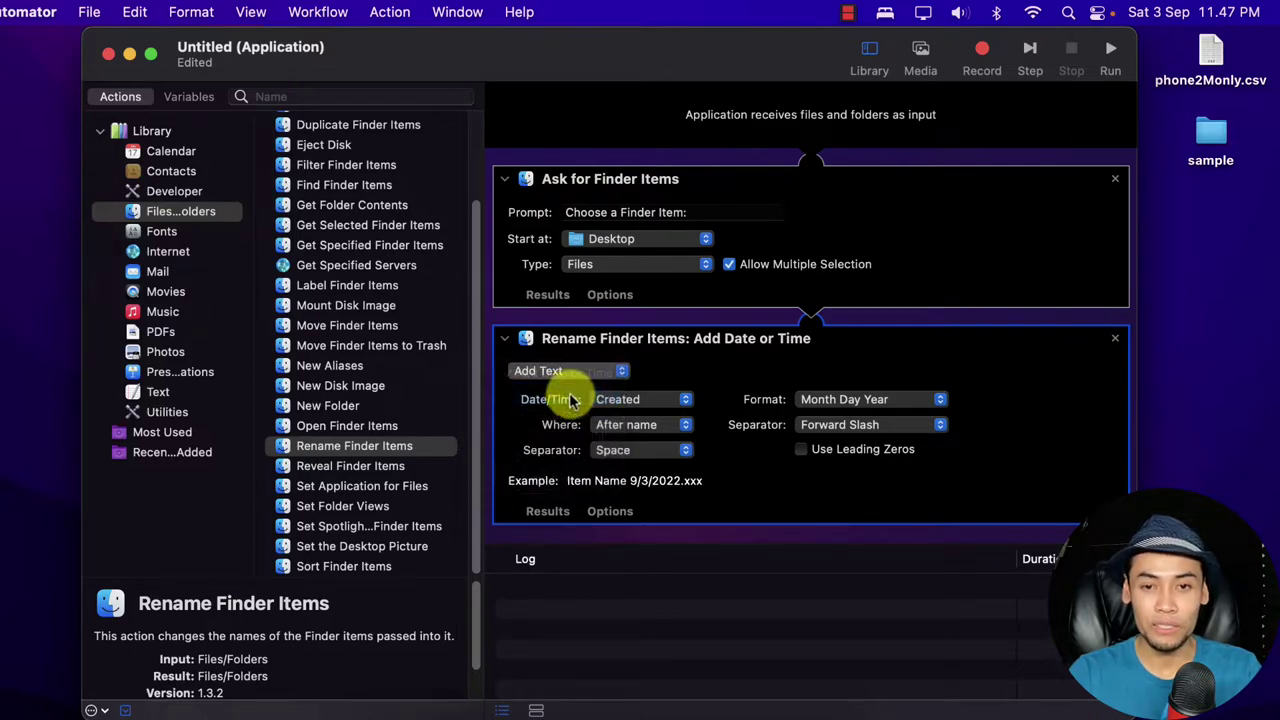
click(587, 376)
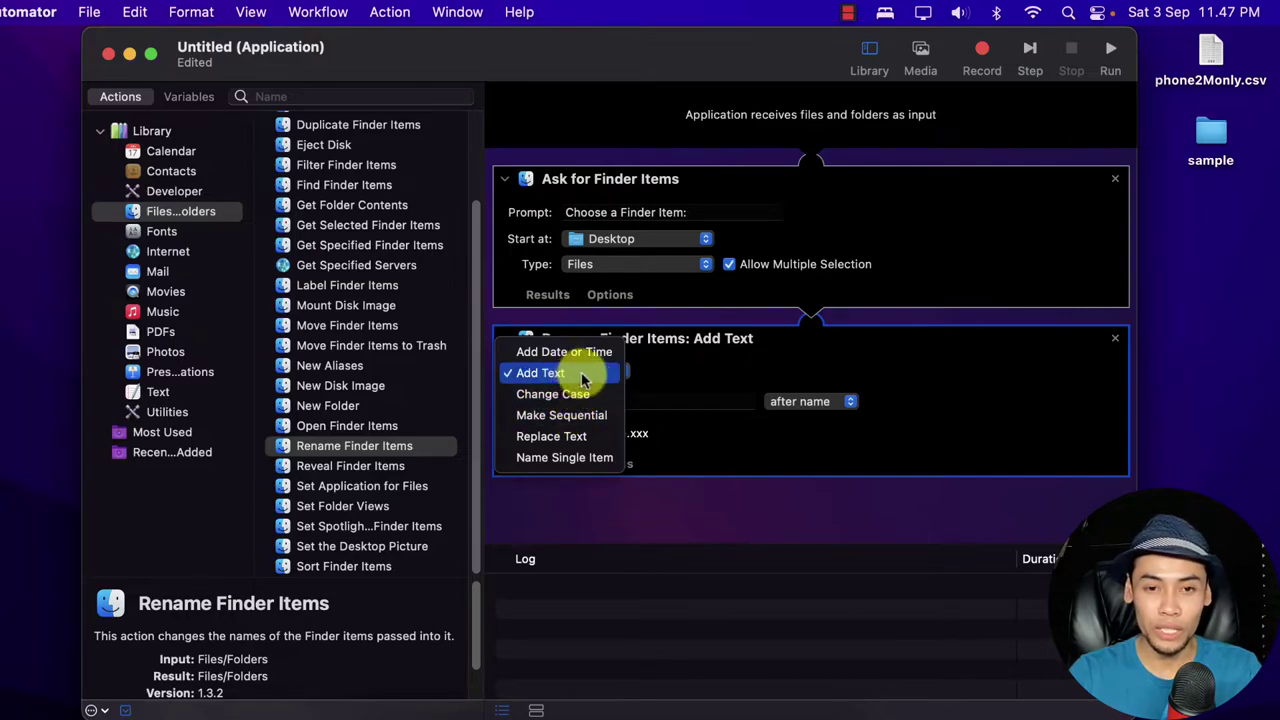
click(700, 373)
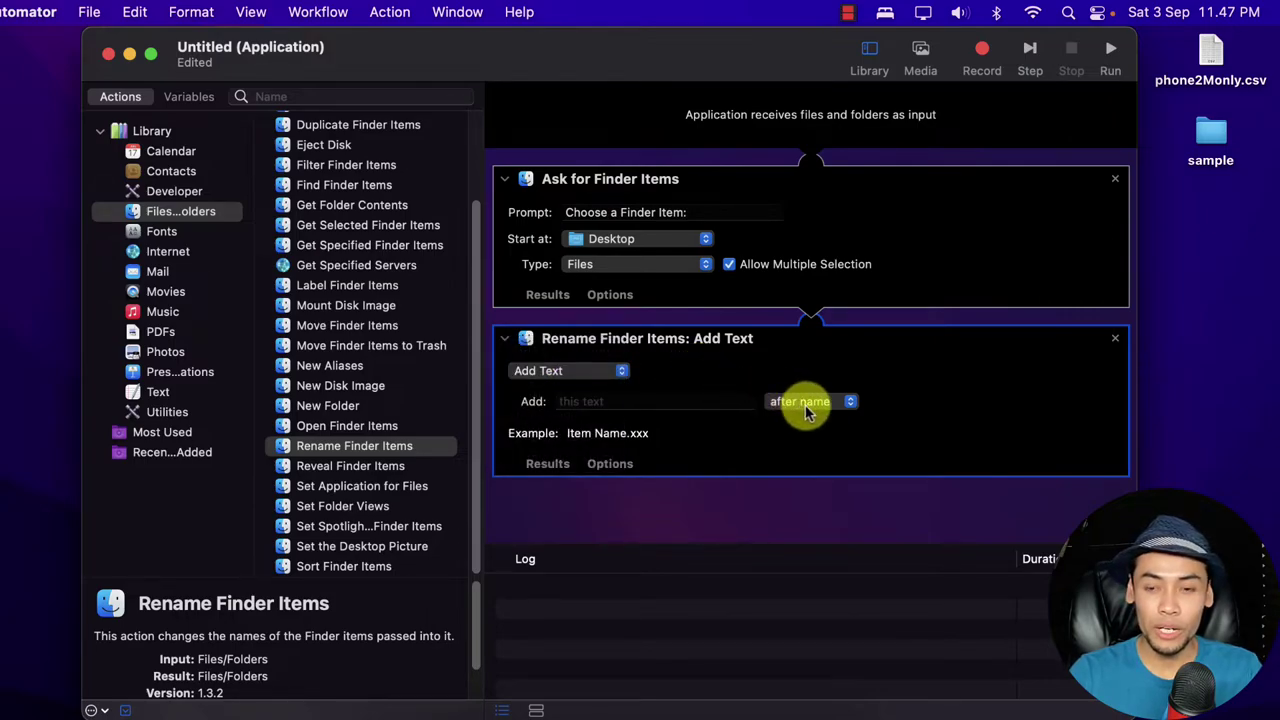
- Set the Rename Finder Items action to add the text .csv as extension
click(806, 408)
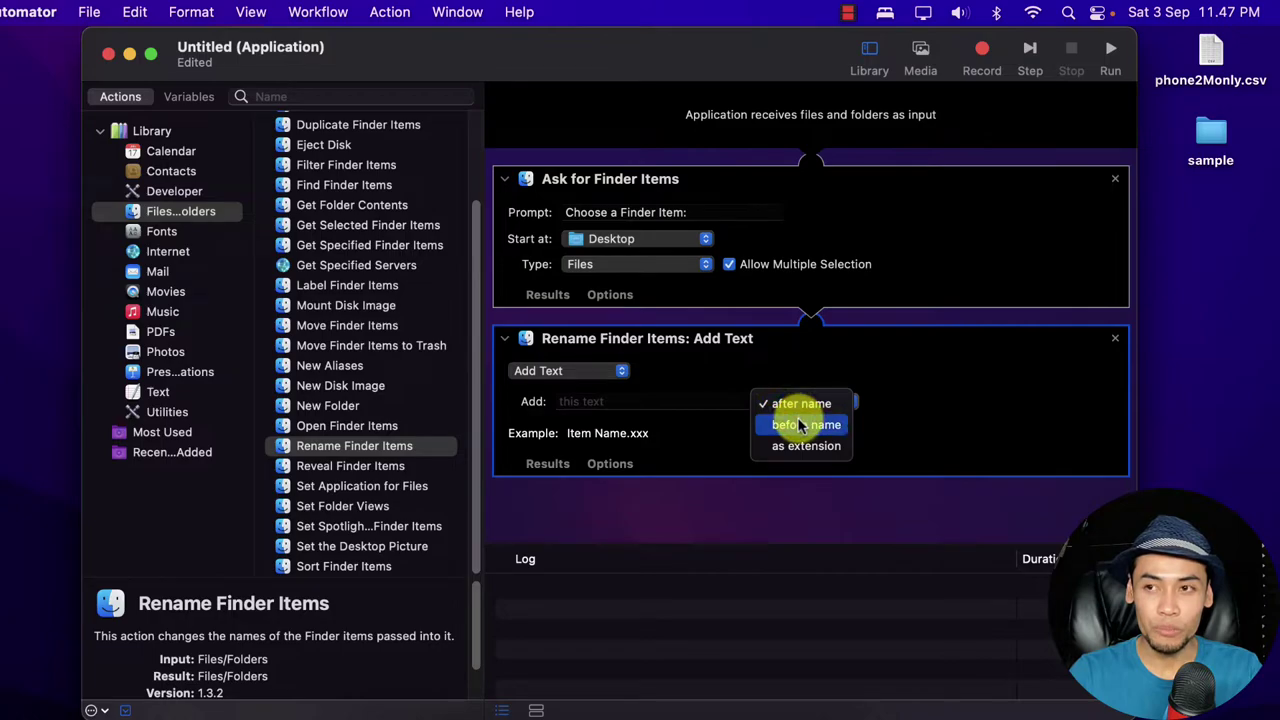
click(1224, 285)
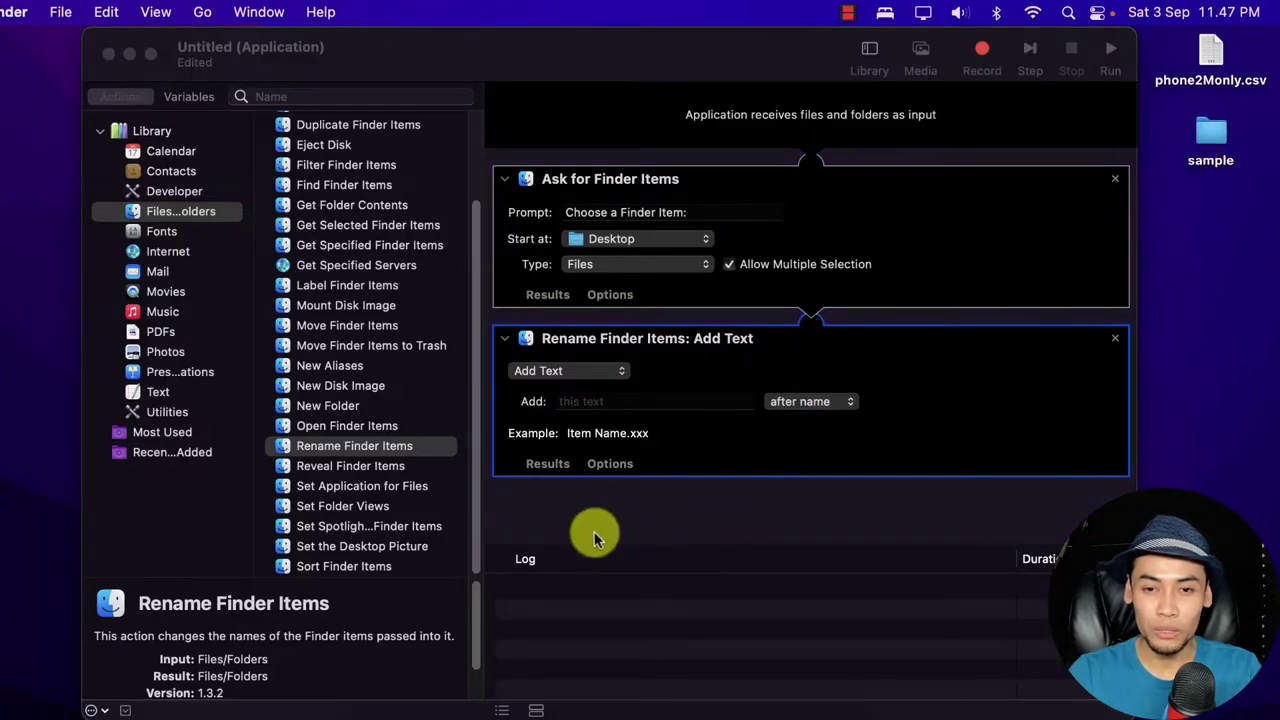
click(582, 401)
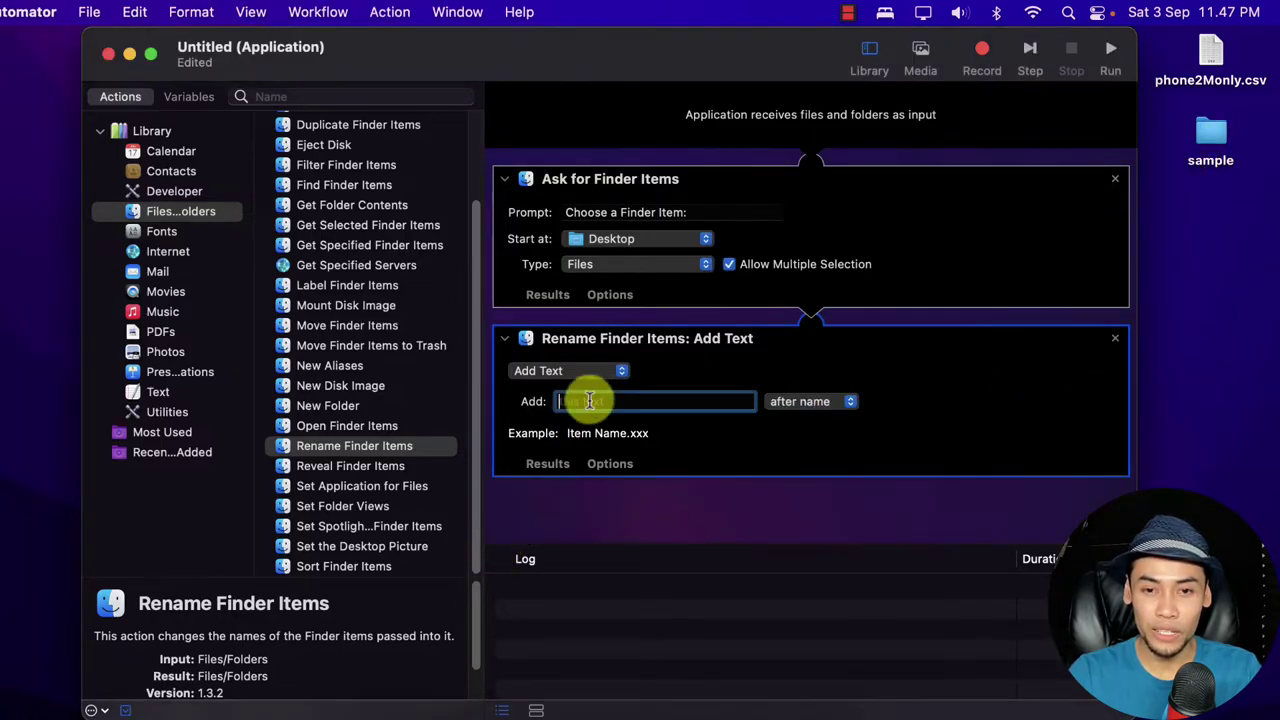
click(1212, 152)
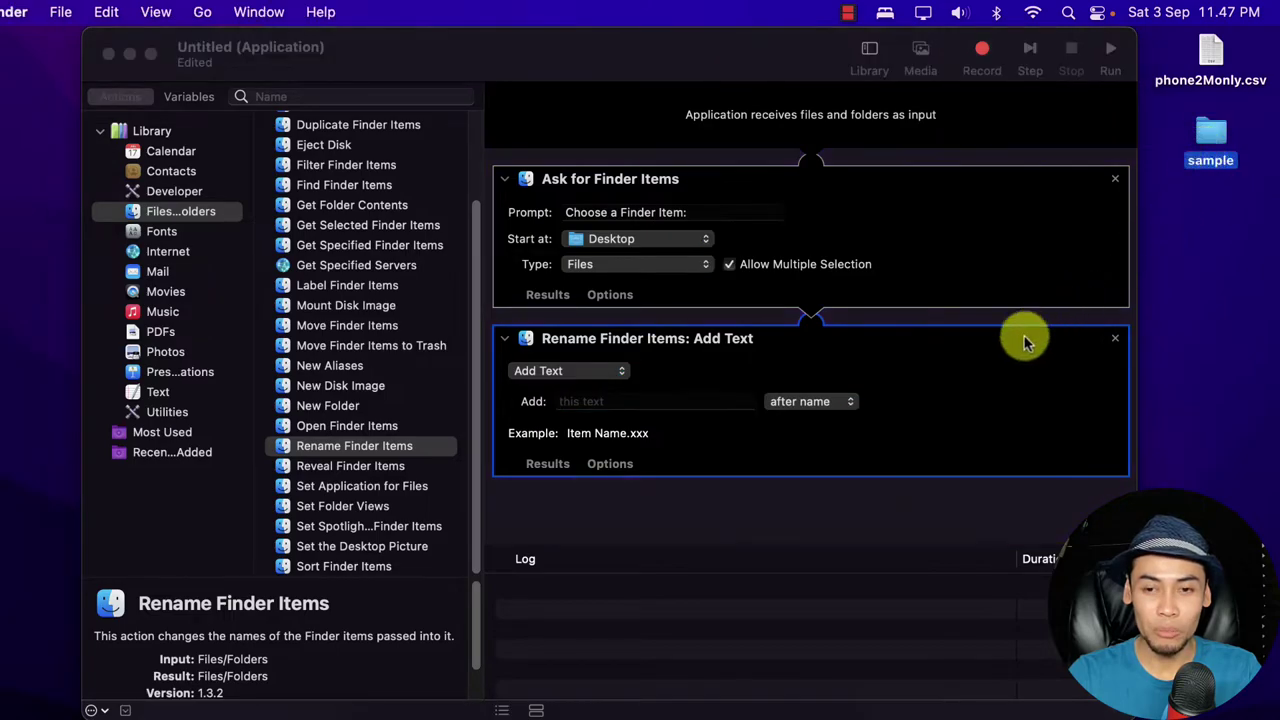
click(954, 385)
click(808, 401)
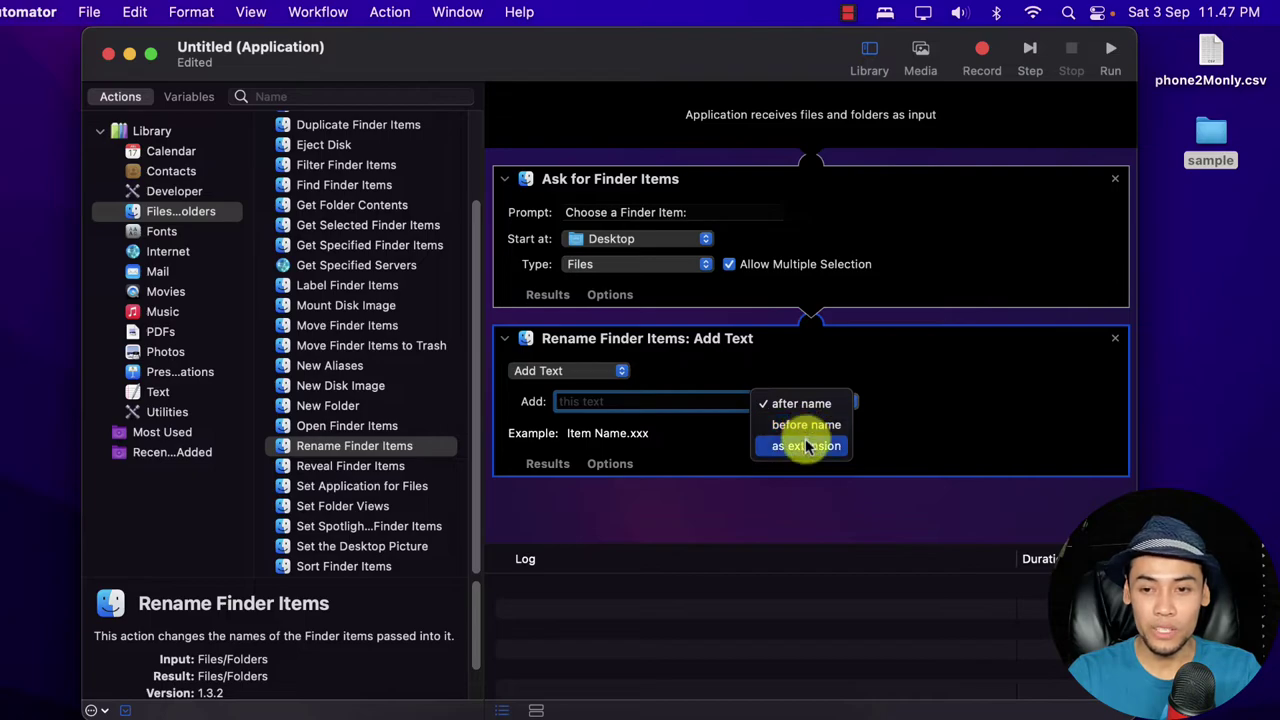
click(808, 446)
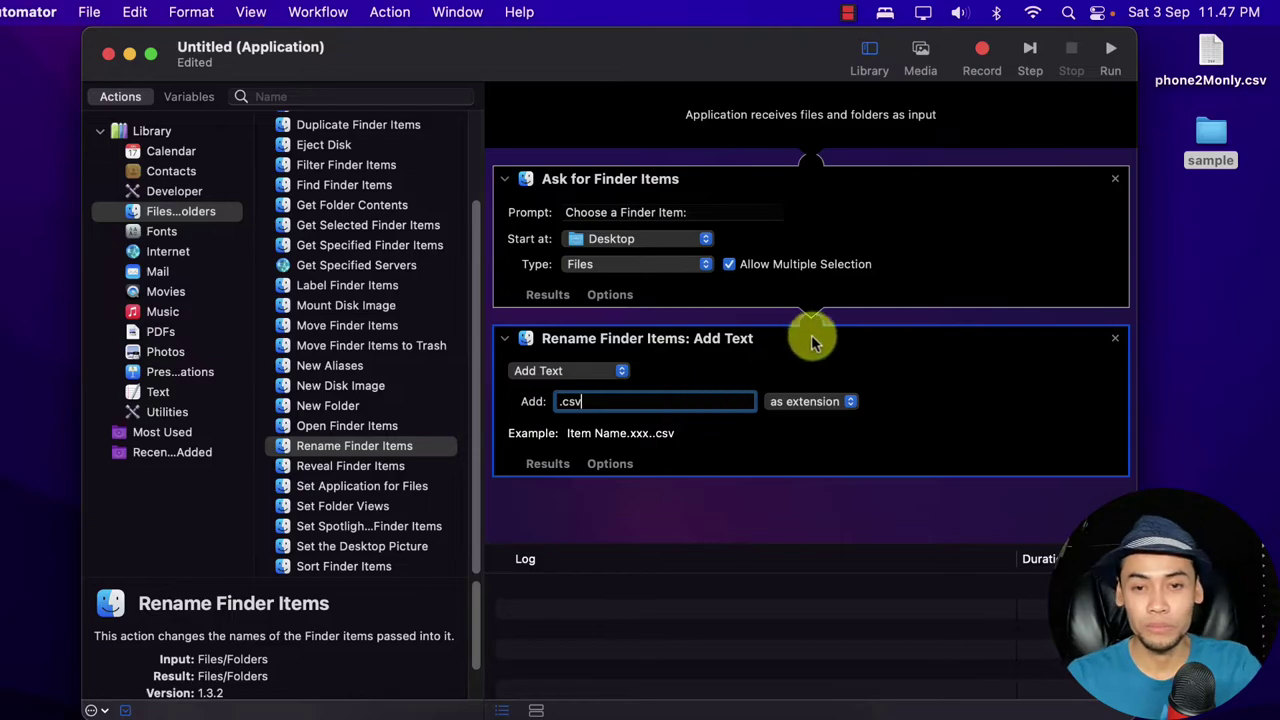
click(915, 388)
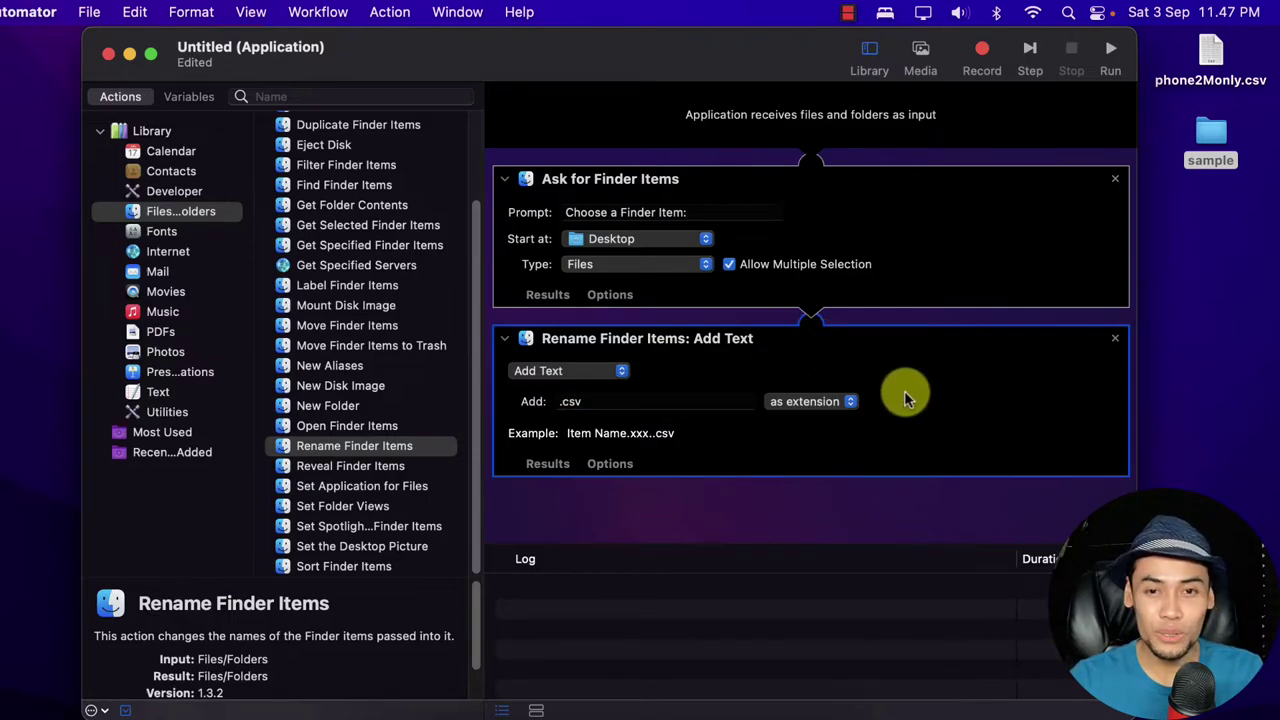
- Save the workflow to the Desktop as an application named "ubahnama file" and close its window
click(90, 14)
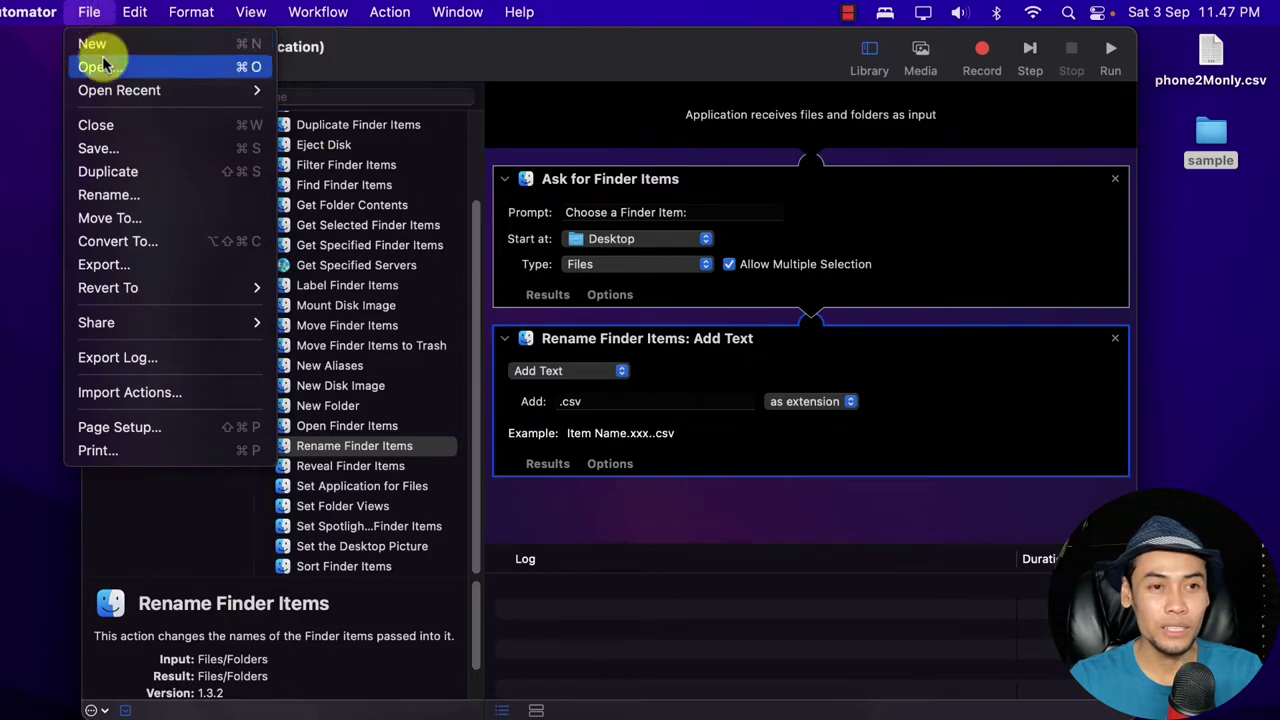
click(98, 148)
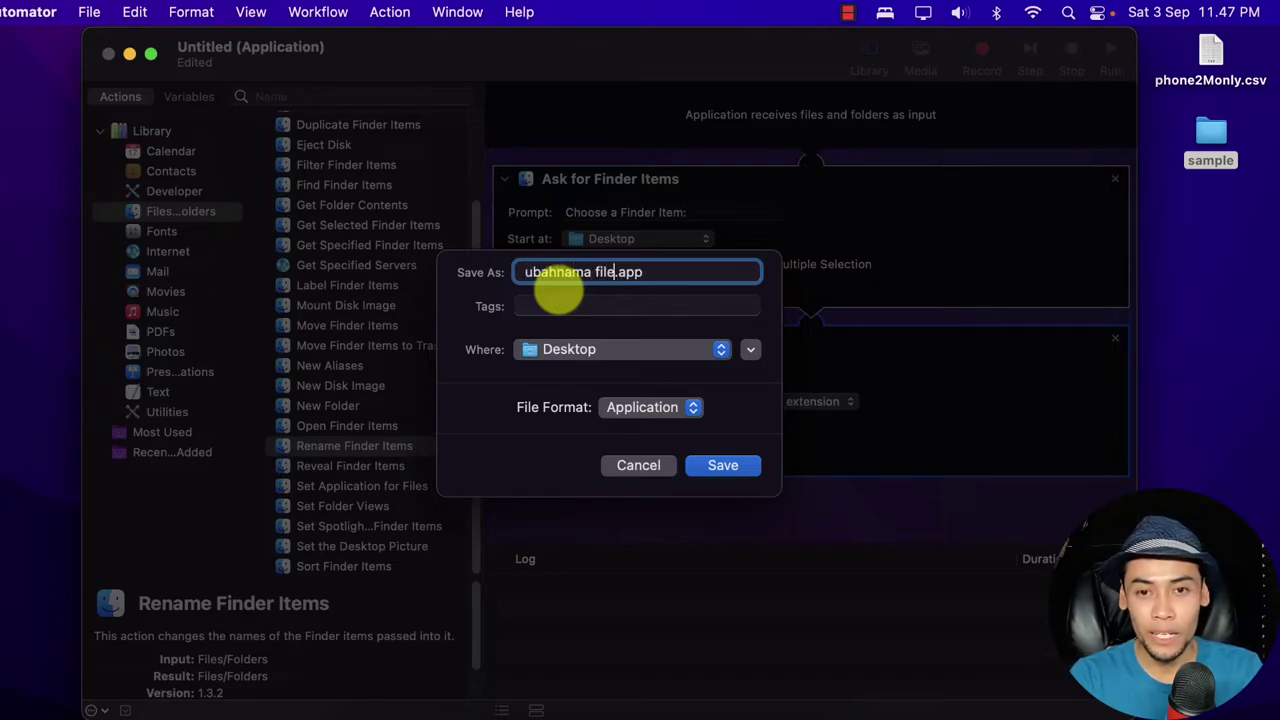
click(728, 466)
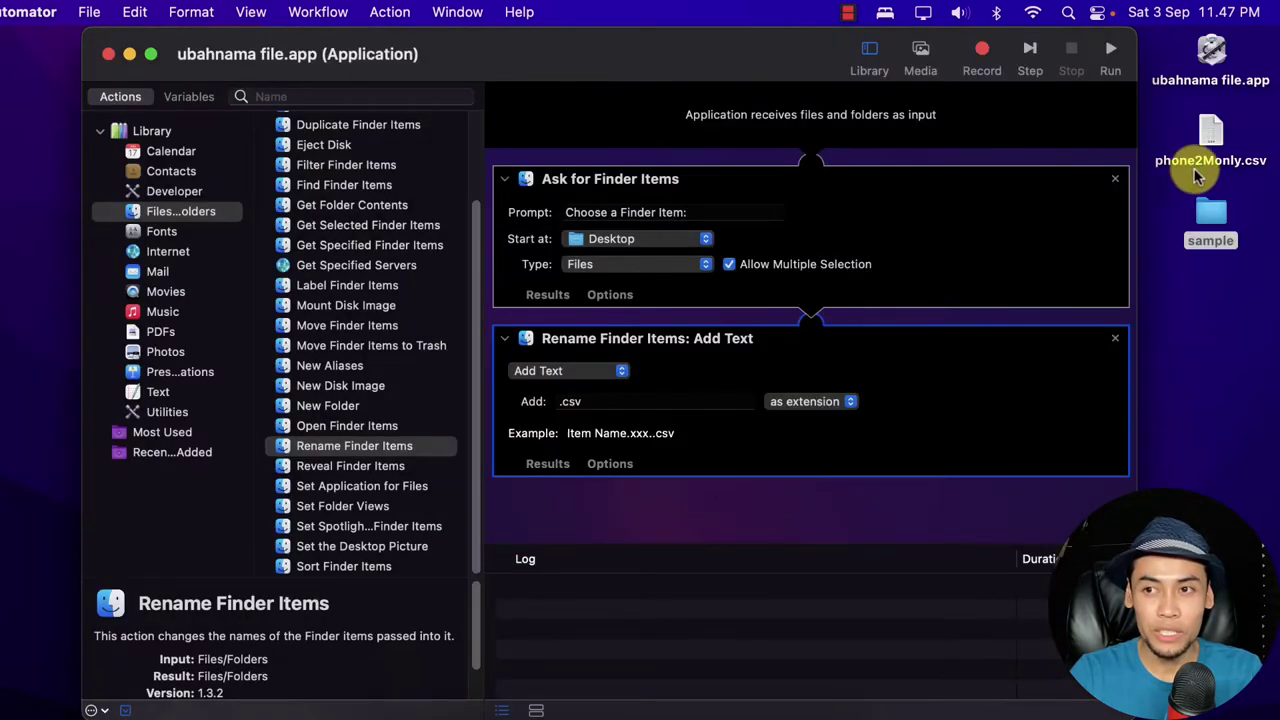
click(108, 54)
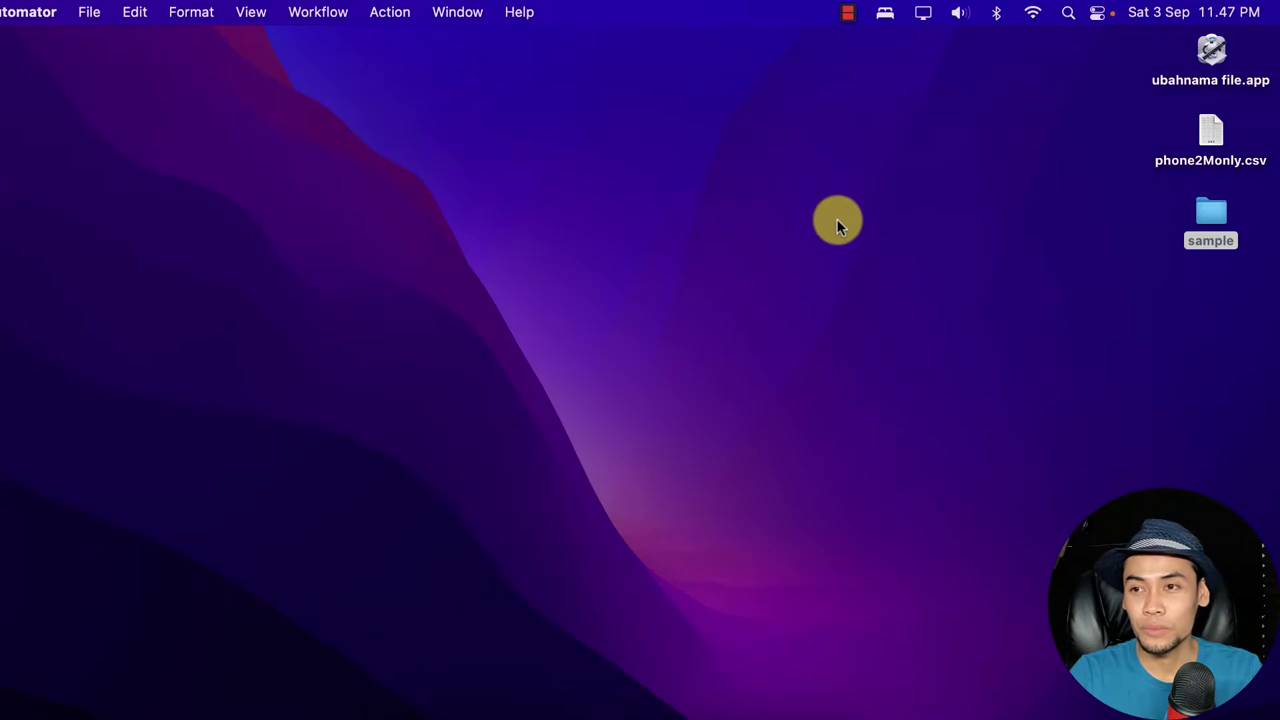
- Open the sample folder from the desktop and narrow its window to show the desktop beside it
double_click(1211, 214)
drag(1257, 194, 577, 177)
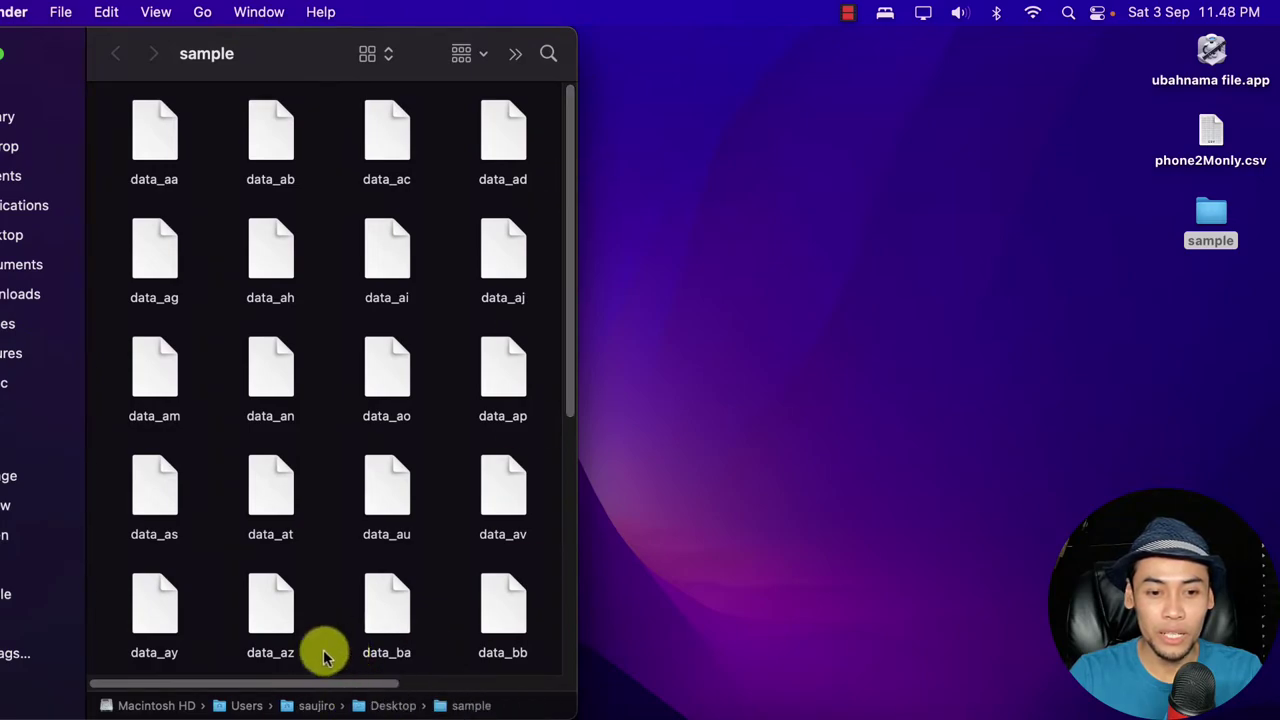
drag(251, 683, 437, 668)
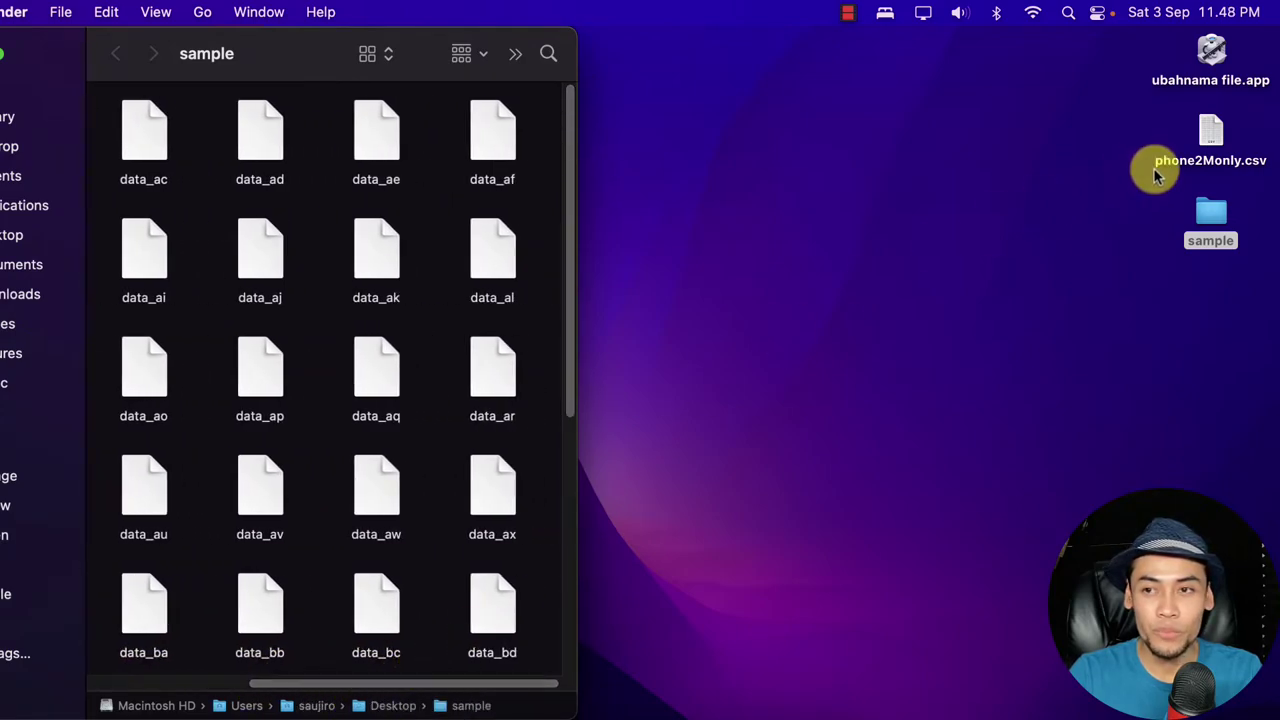
- Run ubahnama file.app from the desktop and move its file chooser clear of the sample folder icon
click(1208, 56)
right_click(1208, 56)
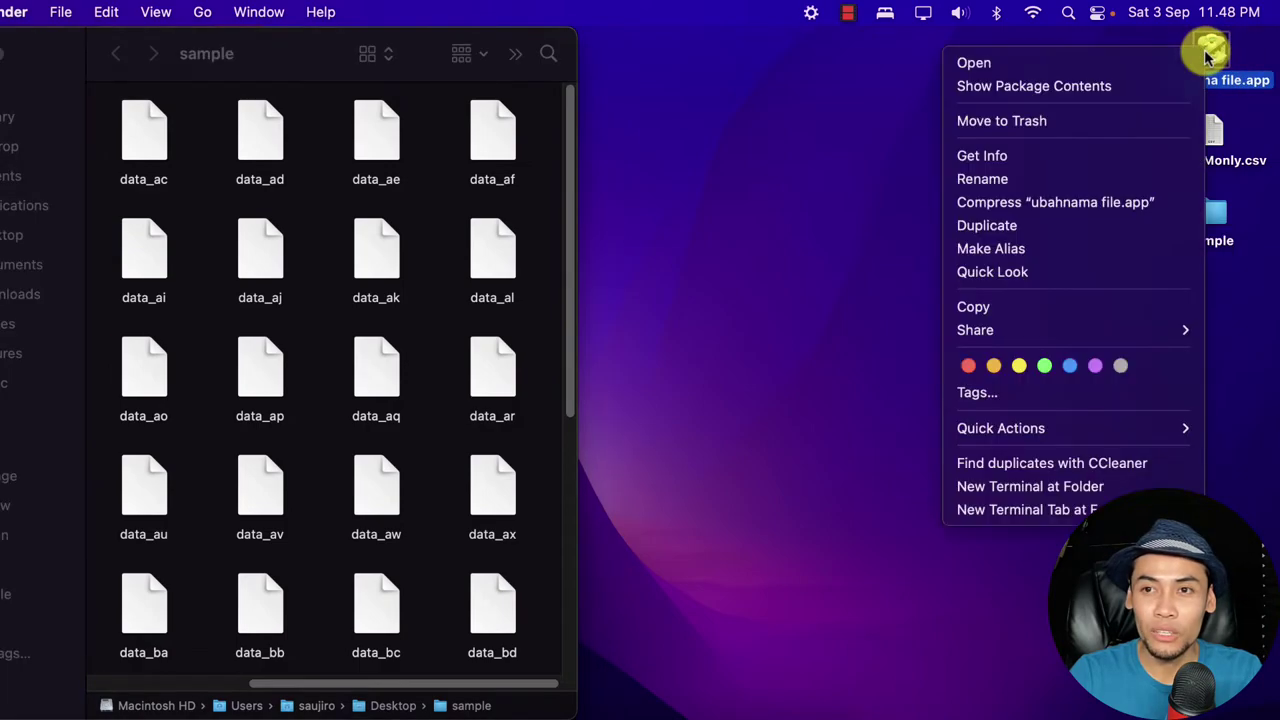
click(965, 460)
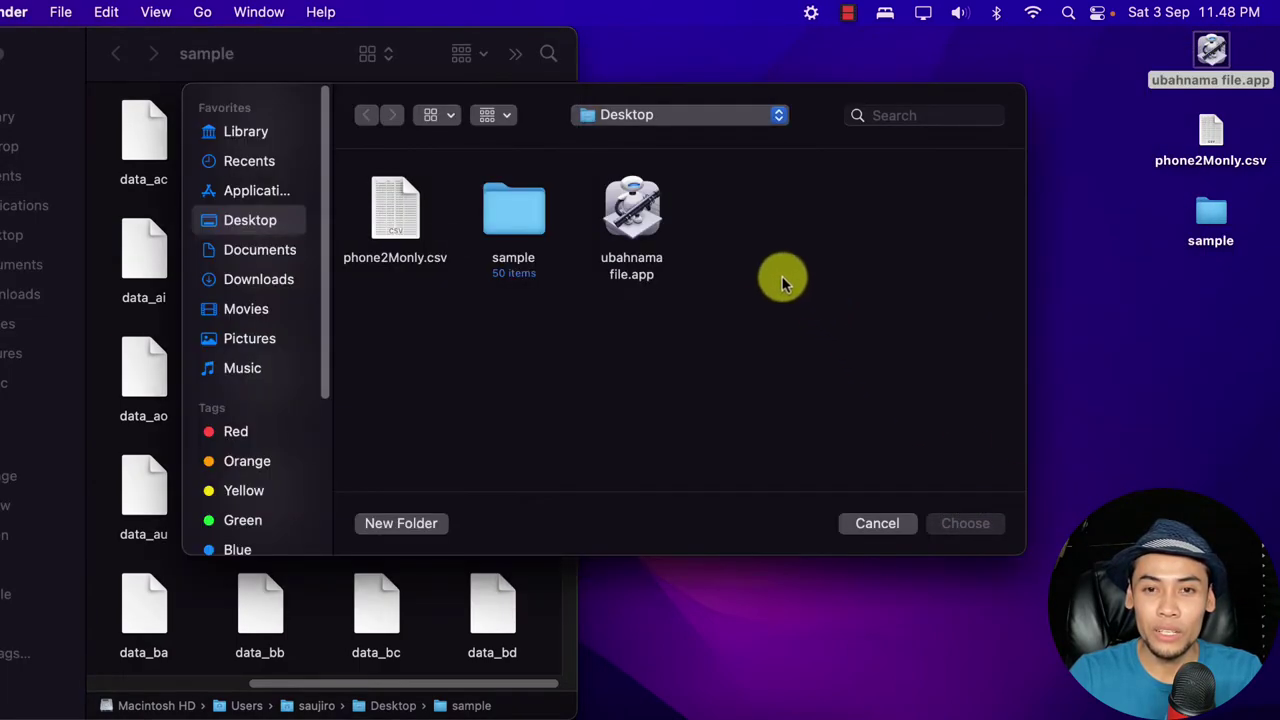
drag(549, 106, 842, 185)
drag(860, 205, 905, 222)
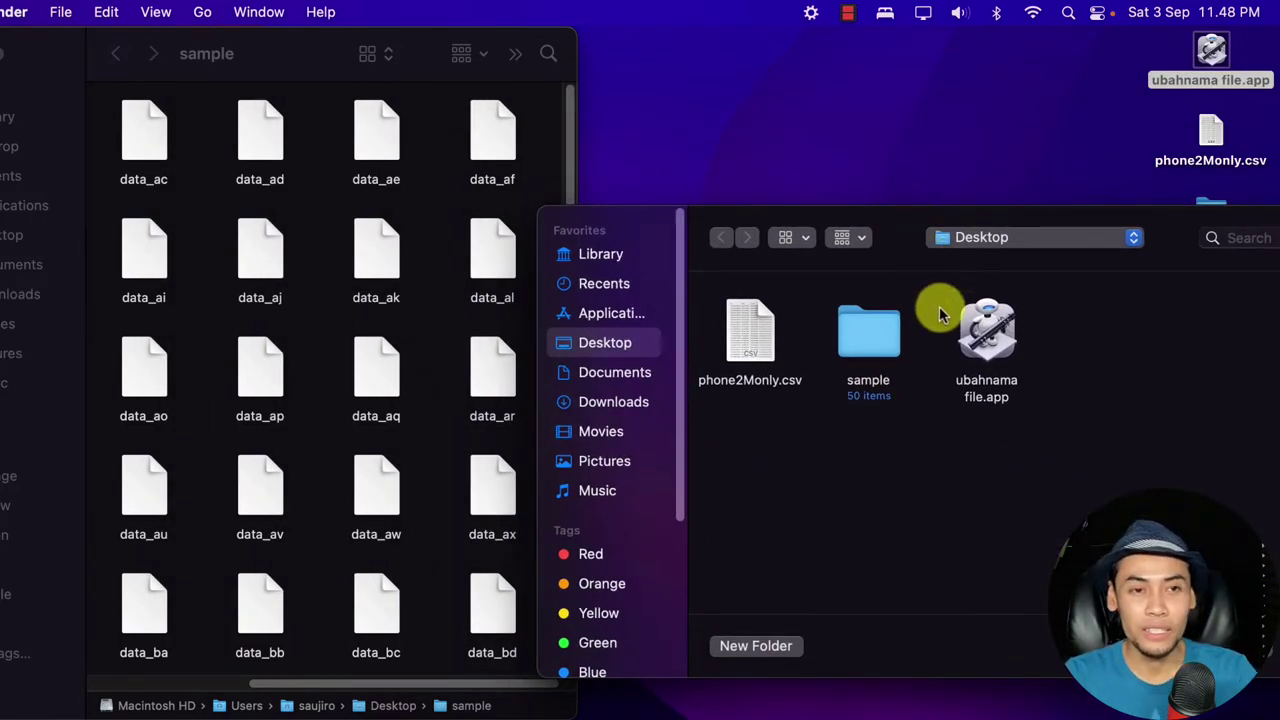
drag(1080, 220, 1084, 292)
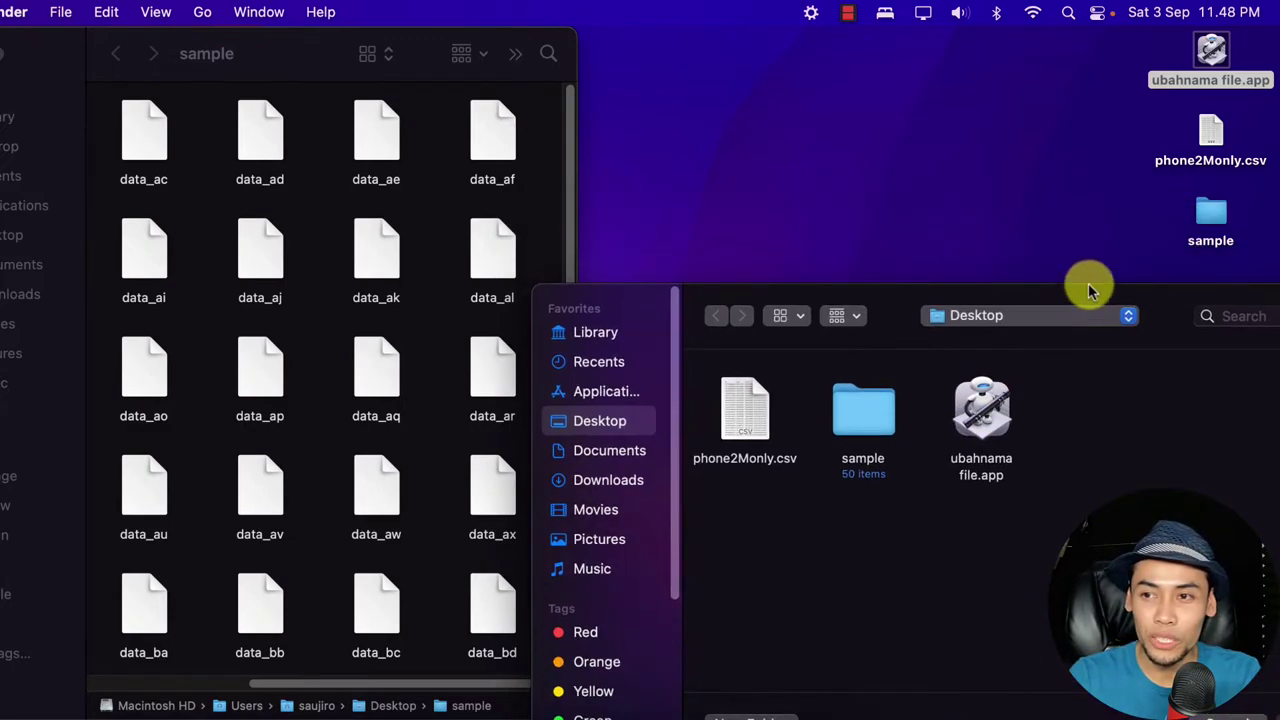
- Open the sample folder inside the application's file chooser
drag(1205, 228, 846, 480)
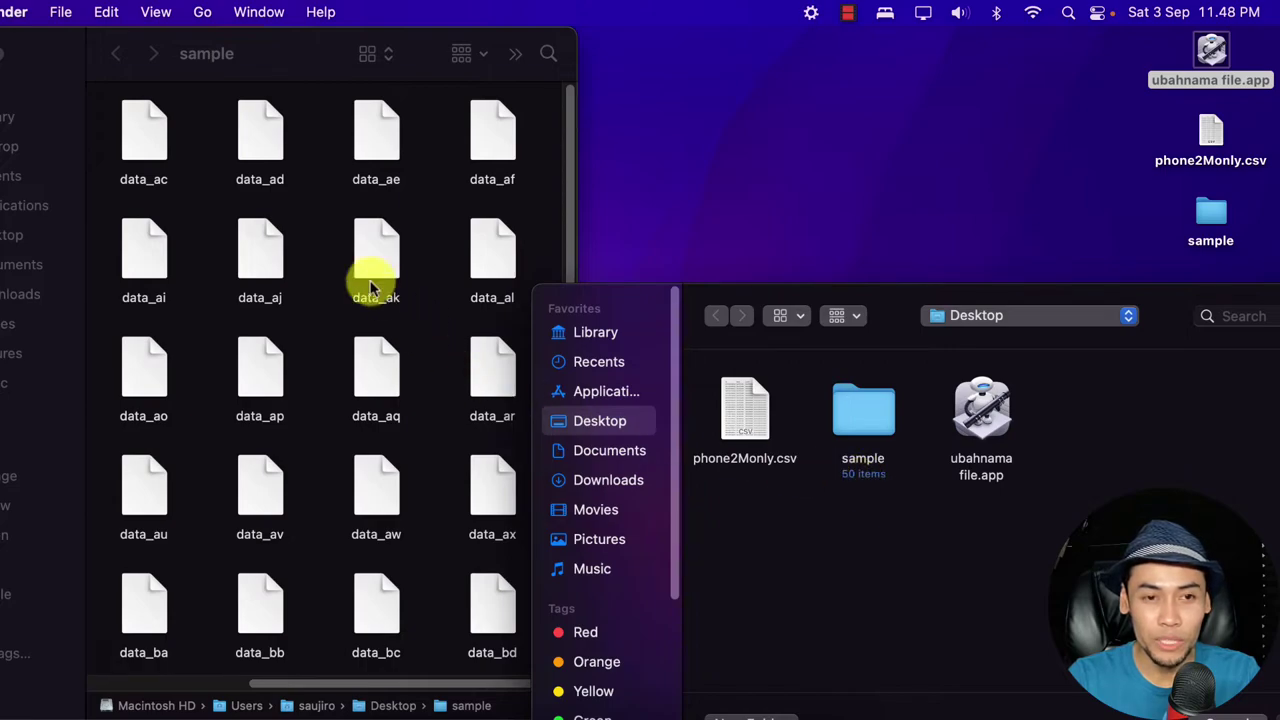
click(872, 418)
drag(1151, 294, 771, 177)
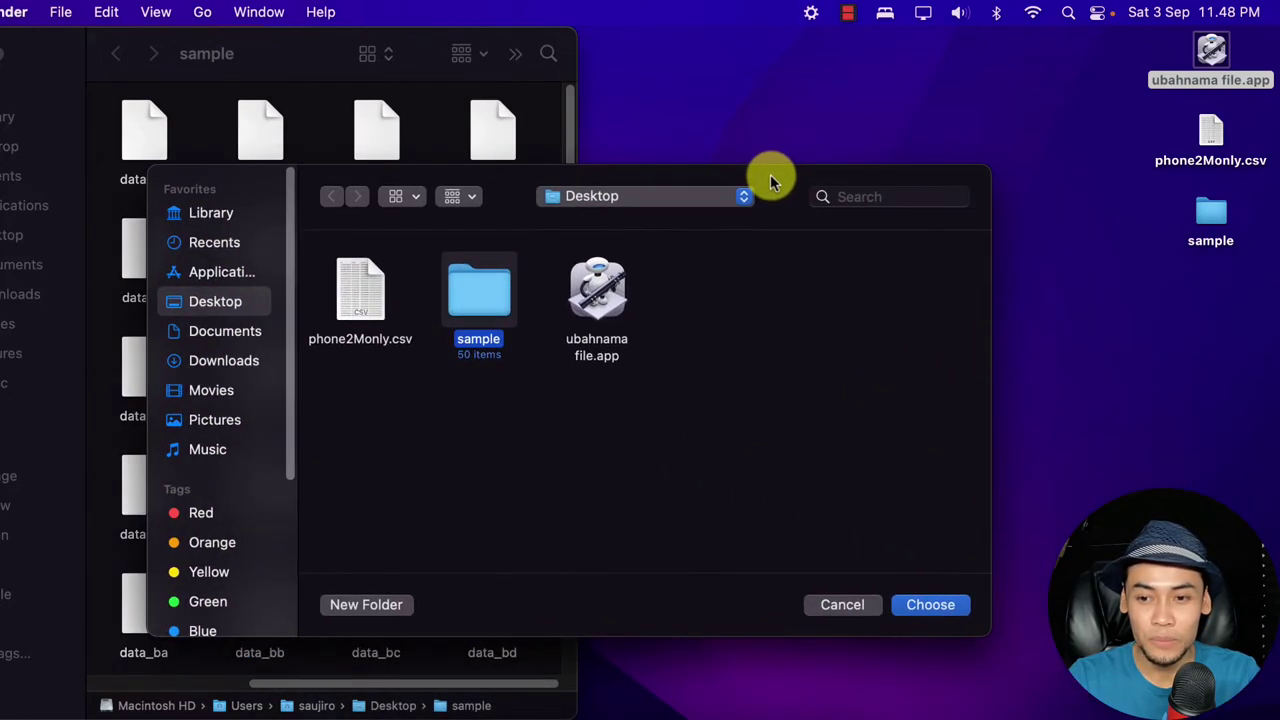
click(929, 603)
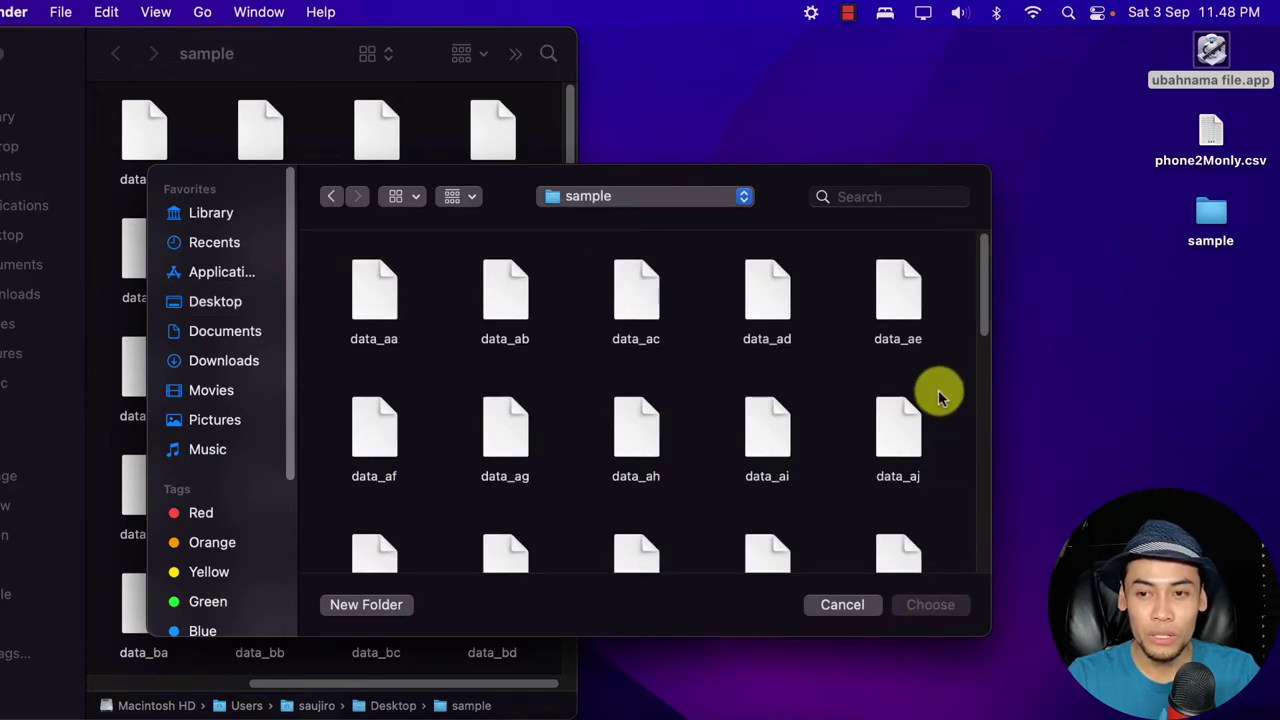
- Try to select the range of files from data_aa through data_bx in the file chooser
click(365, 302)
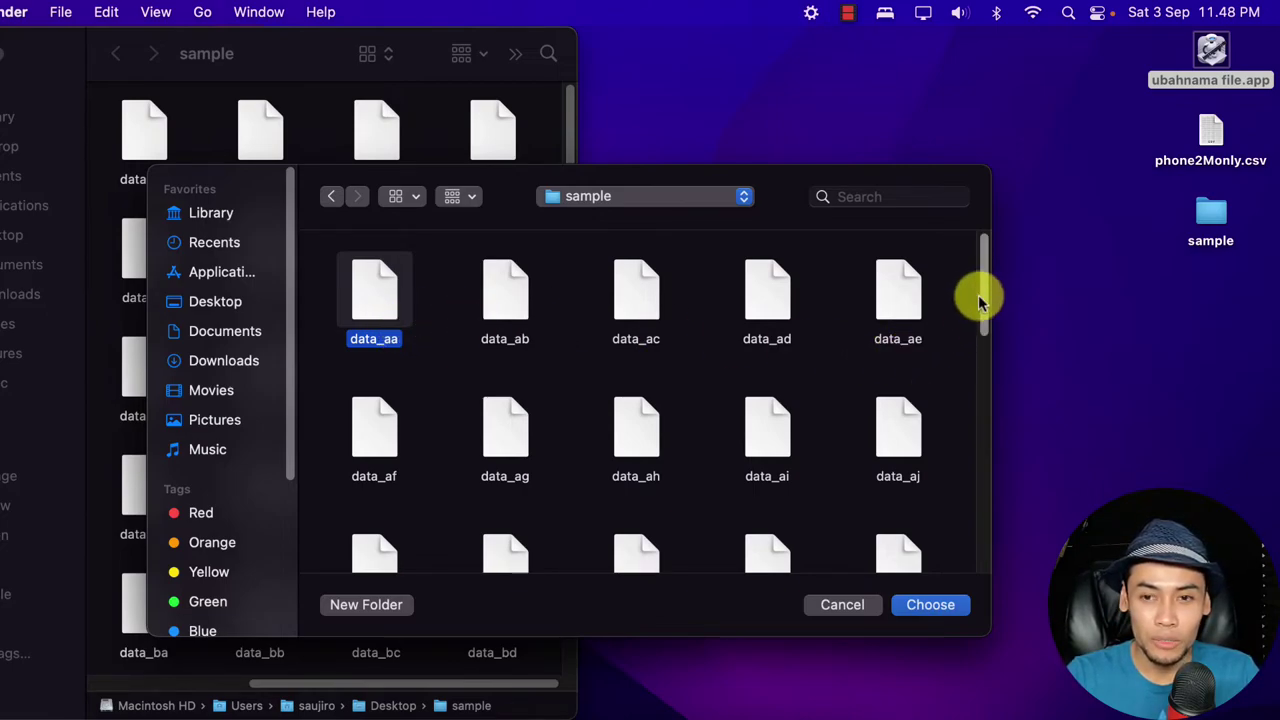
drag(984, 316, 951, 580)
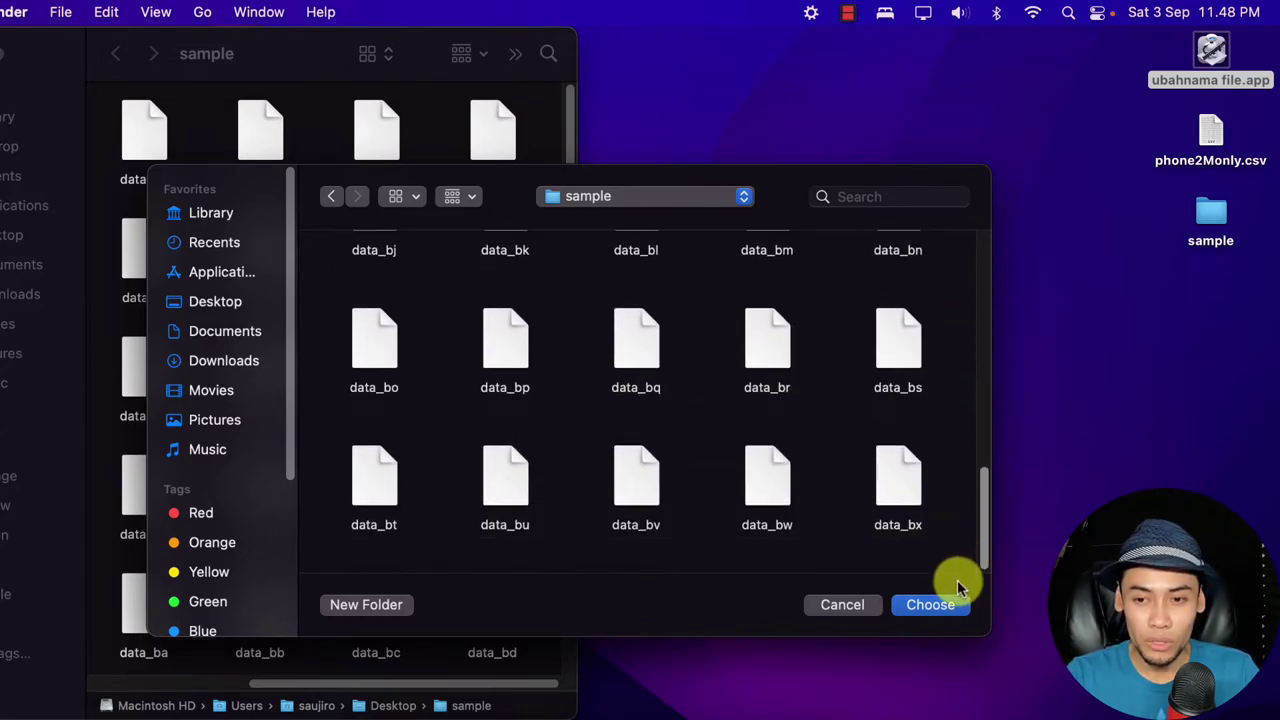
click(903, 480)
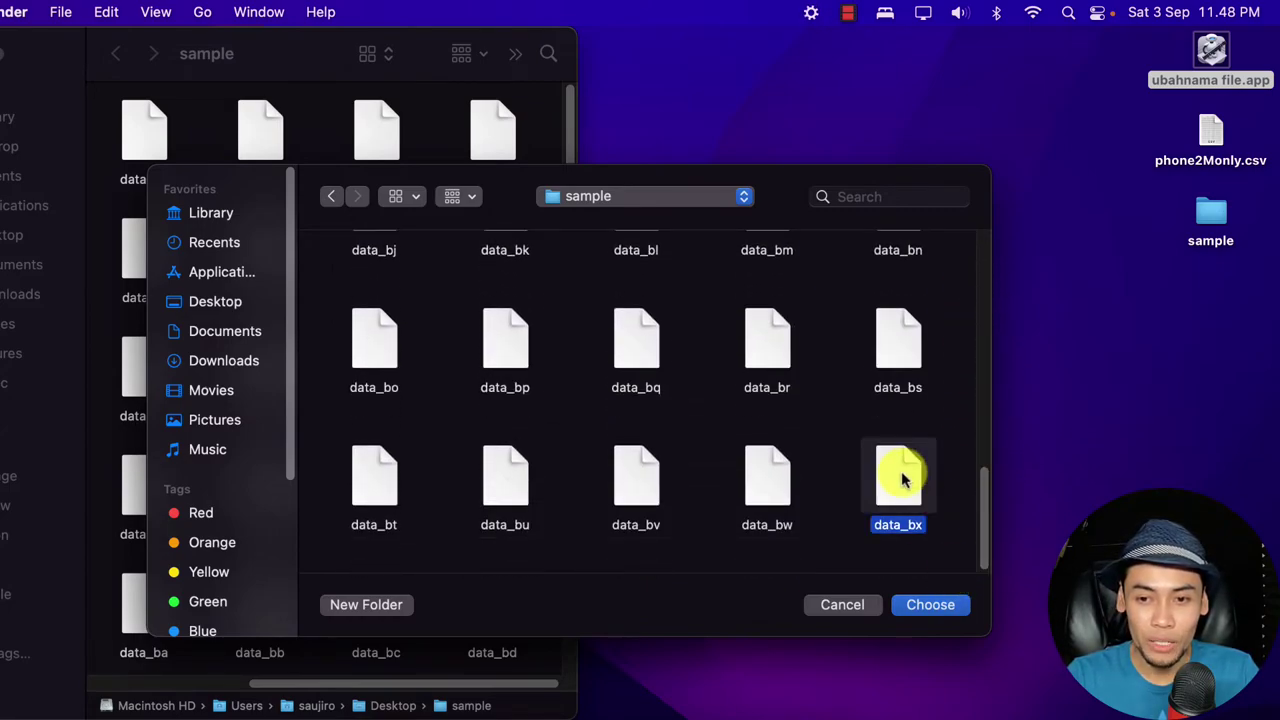
click(952, 524)
drag(975, 533, 1006, 234)
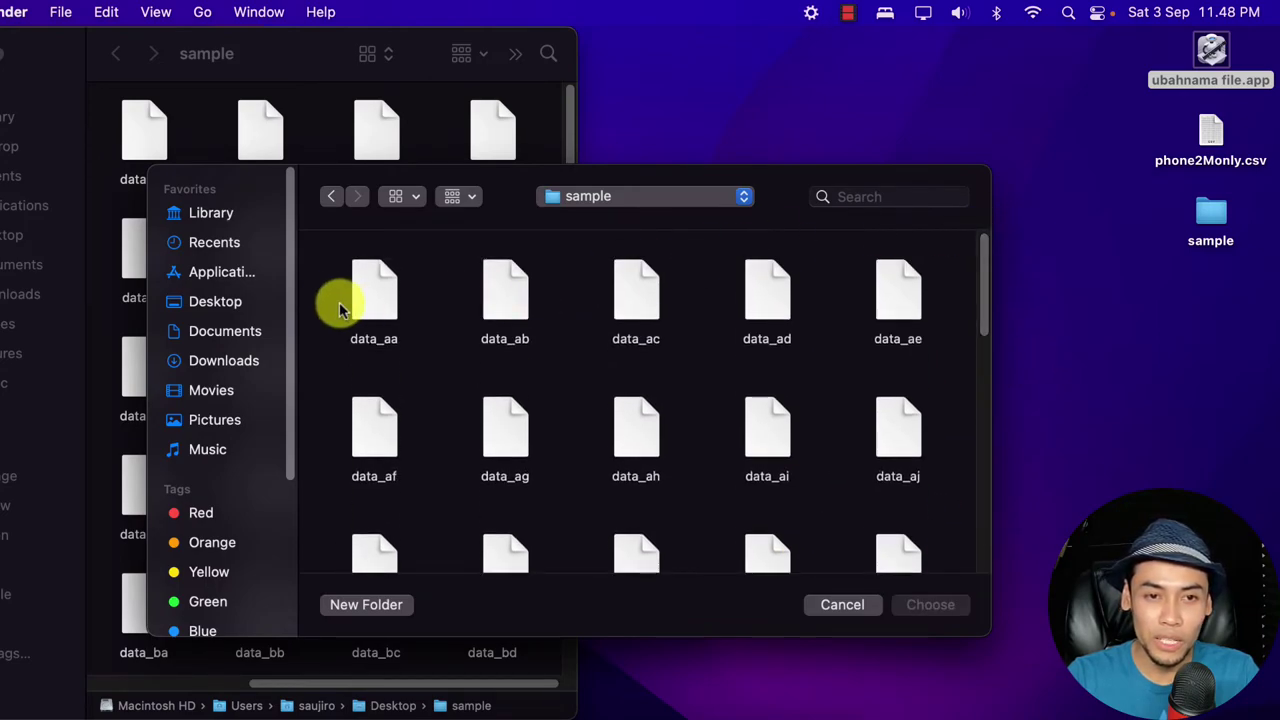
- Select all the files in the sample folder and choose them for renaming
drag(330, 262, 933, 567)
scroll(957, 360, down, 10)
click(930, 604)
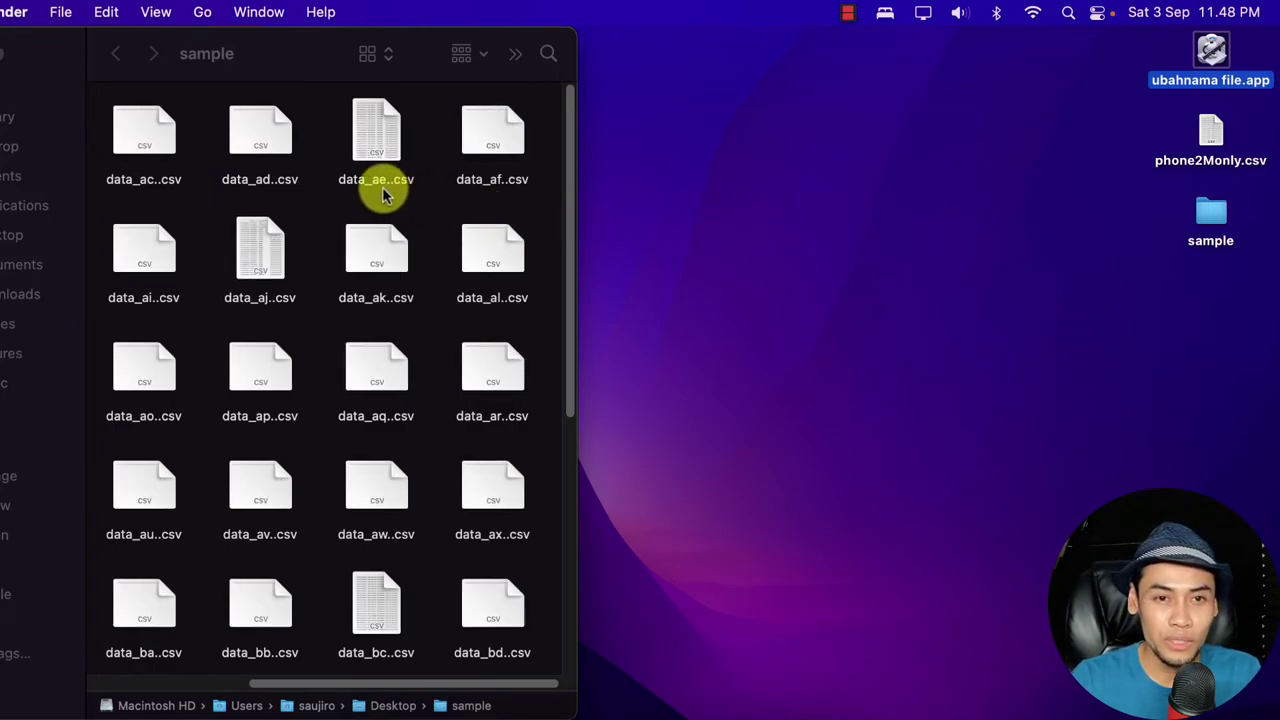
- Widen the sample folder window and check the renamed files
click(566, 205)
drag(577, 195, 1269, 183)
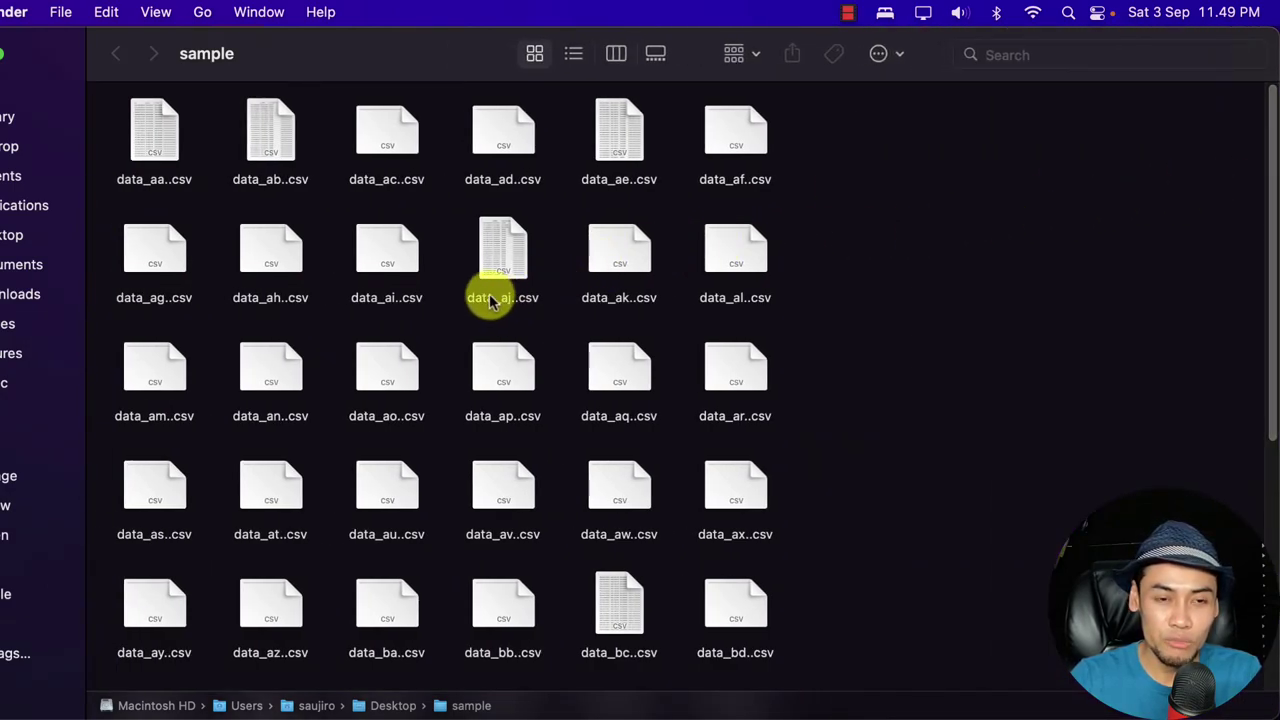
right_click(380, 143)
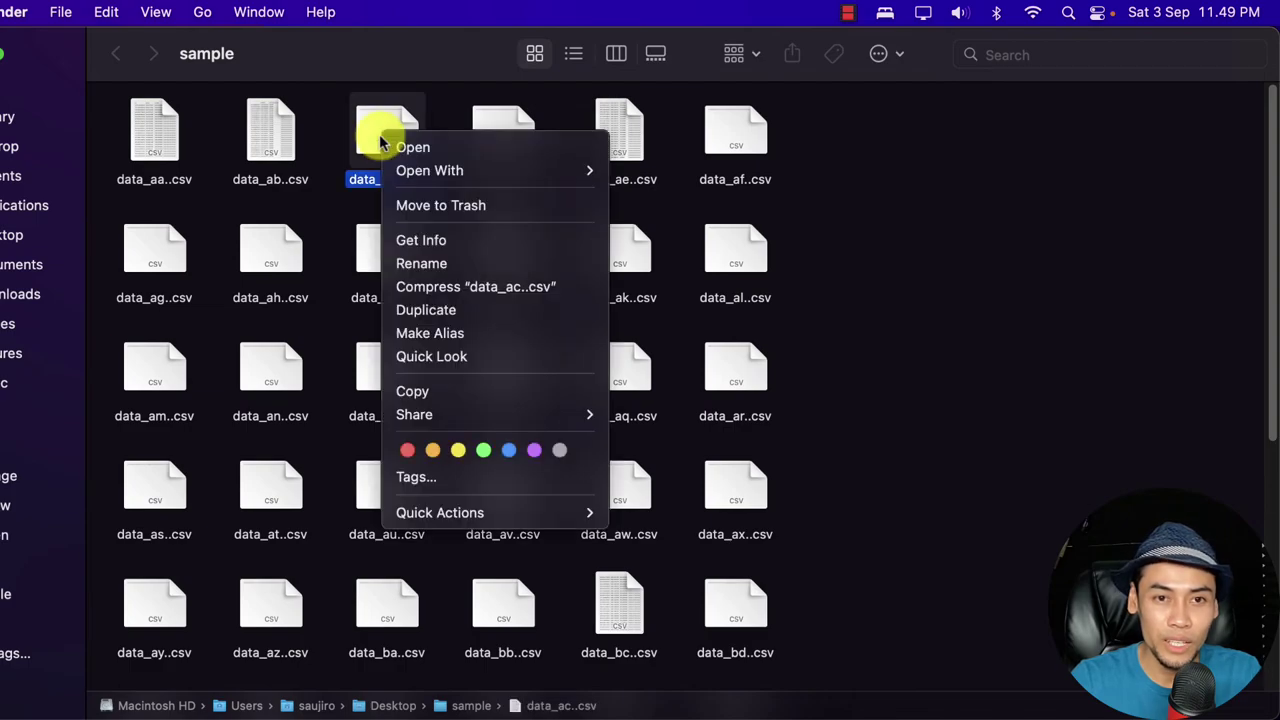
click(1127, 318)
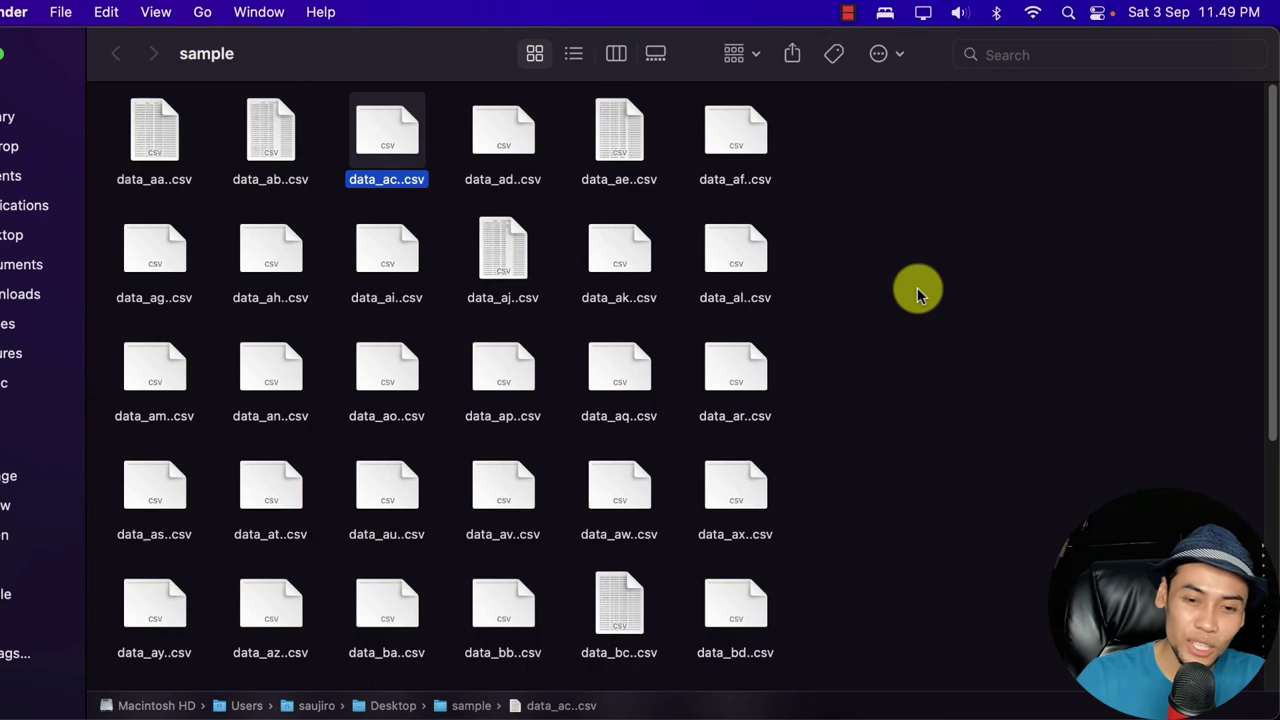
mouse_move(778, 698)
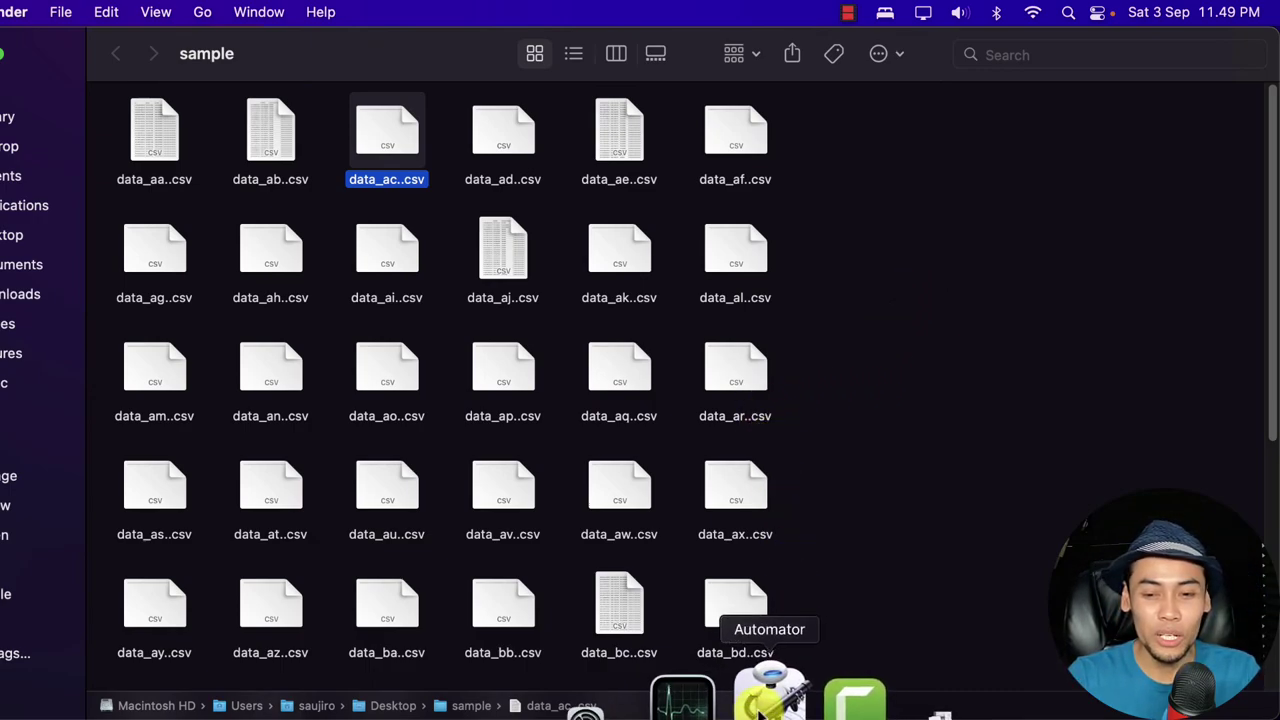
click(762, 706)
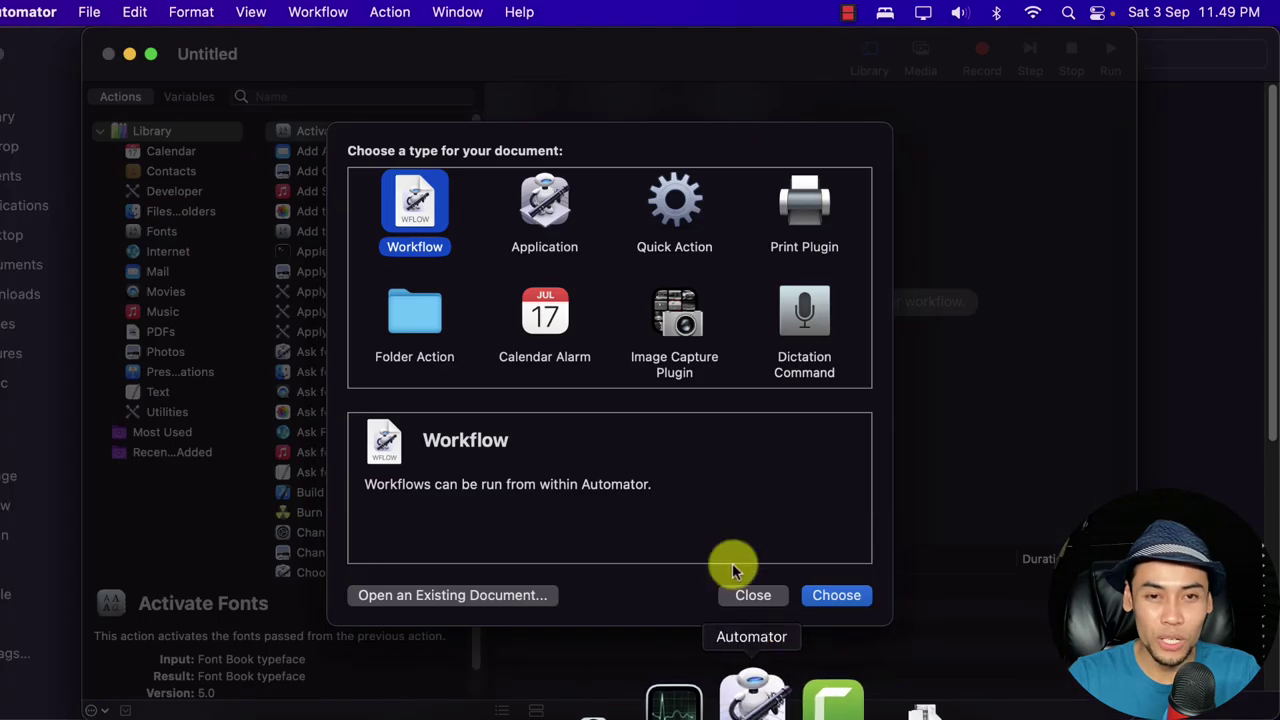
click(1178, 411)
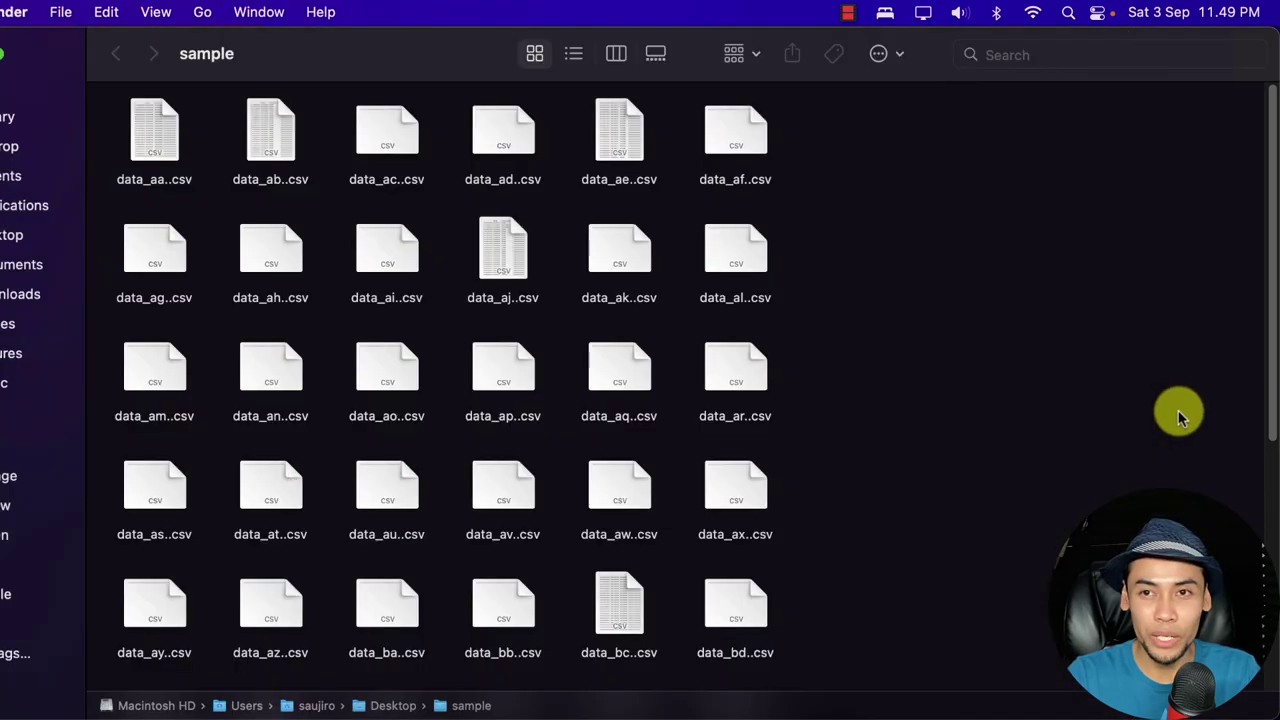